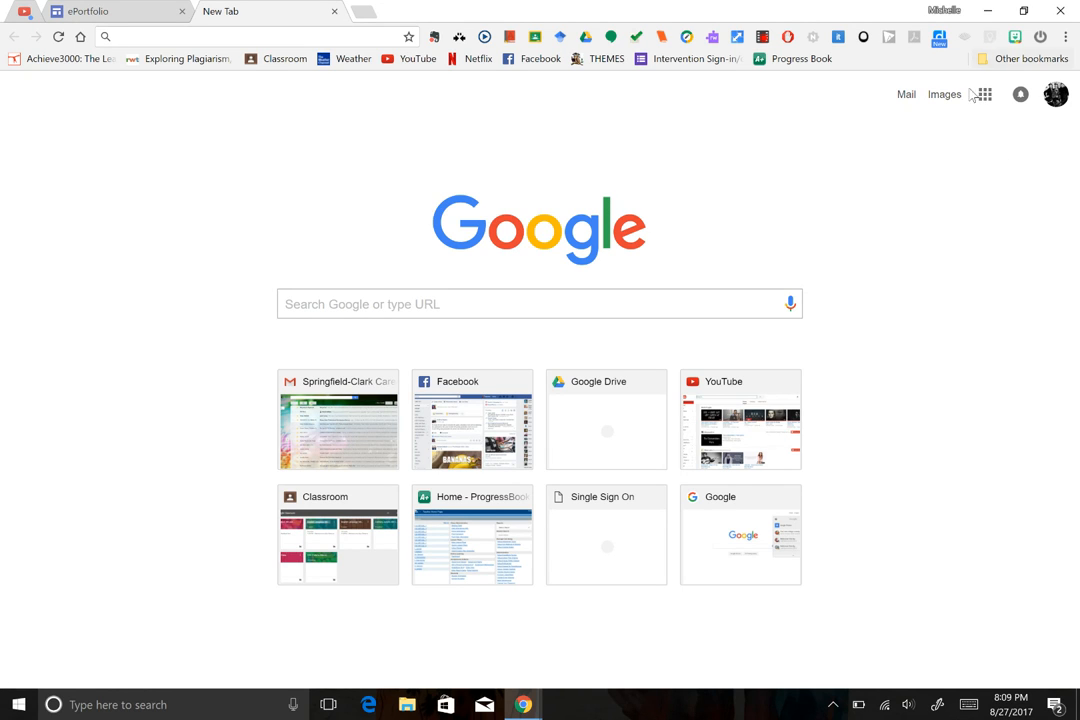
Show the Google apps grid from the Chrome new tab page.
left_click(986, 97)
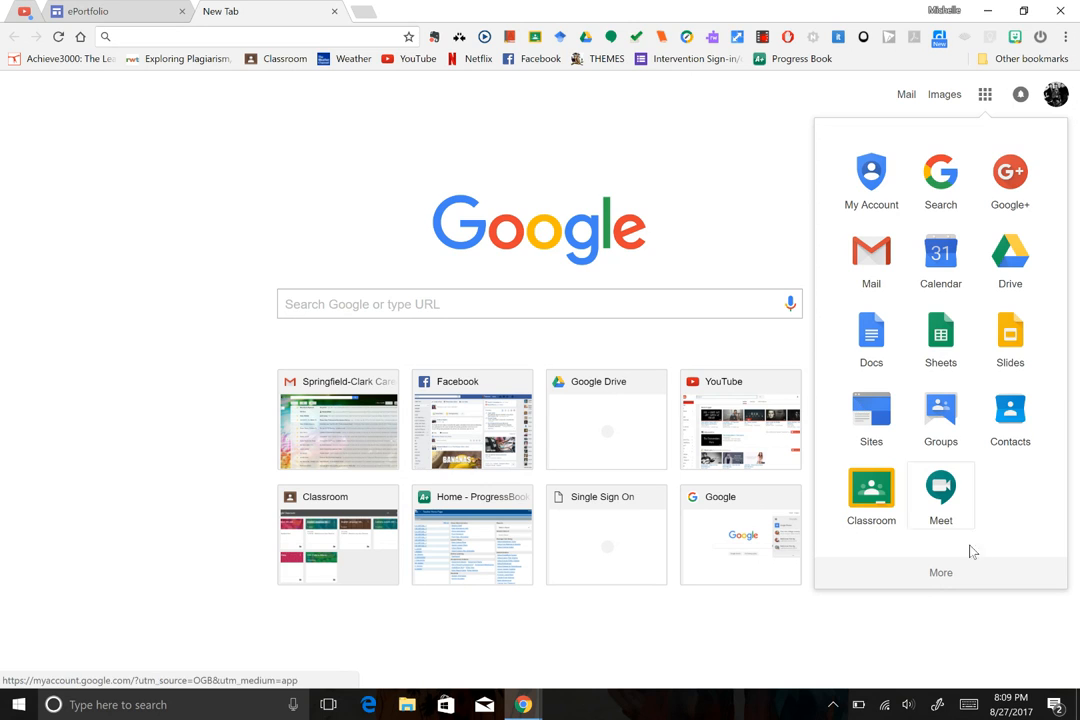
Launch Sites from the Google apps list.
left_click(864, 413)
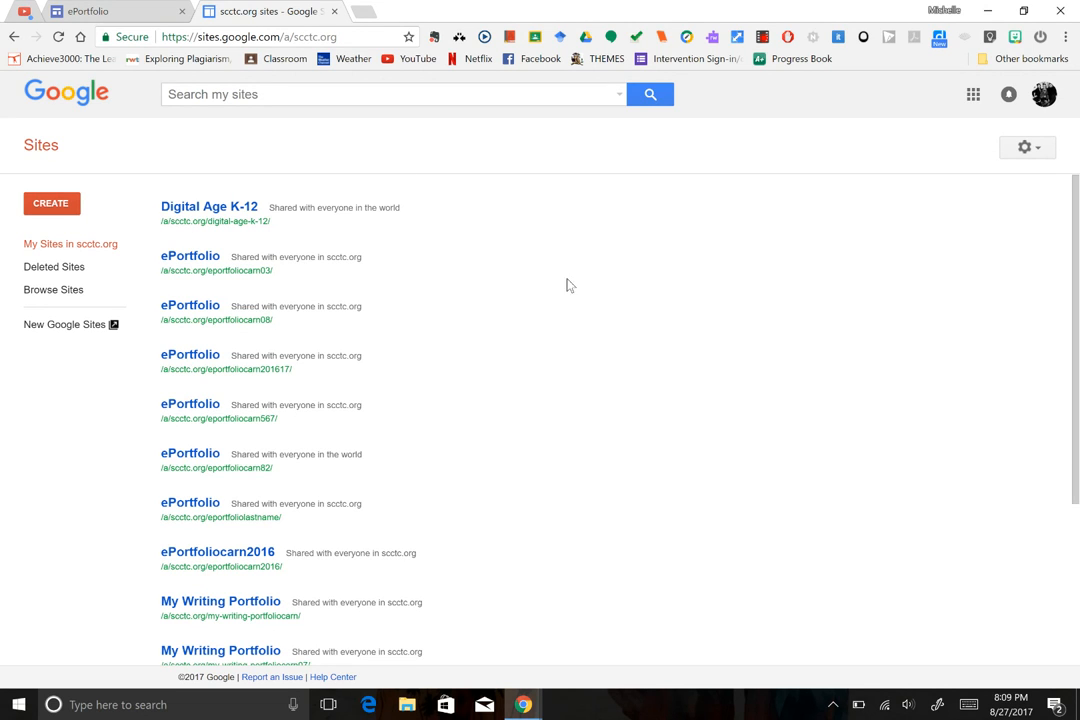
Switch to New Google Sites and start a blank new site.
left_click(92, 331)
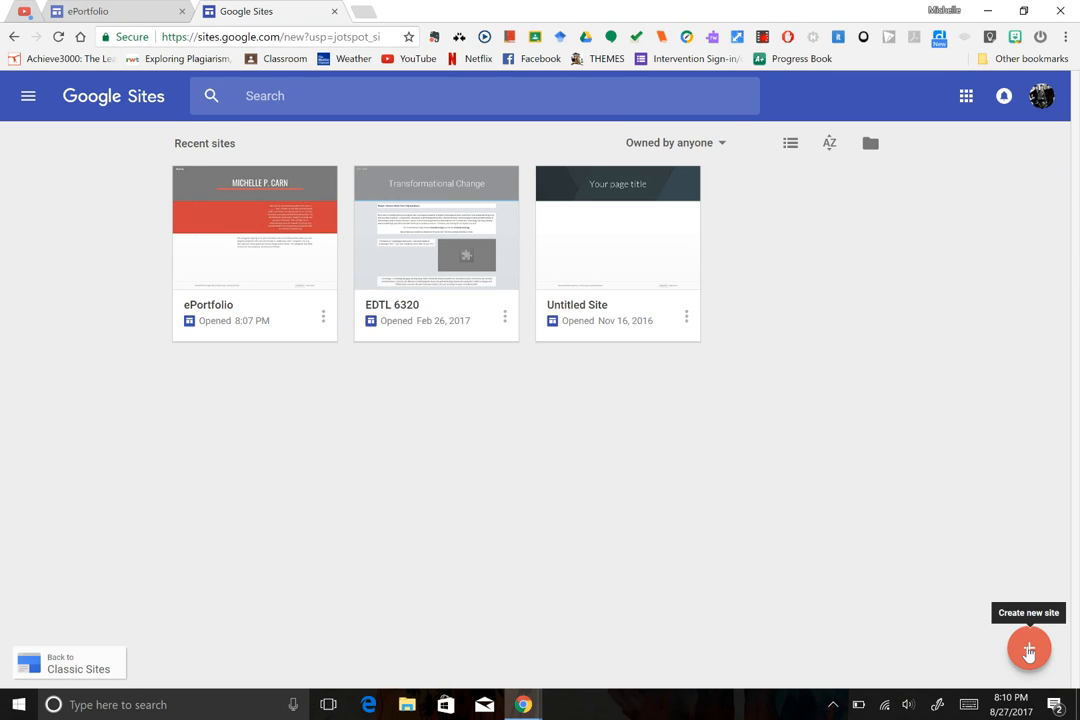
left_click(1029, 651)
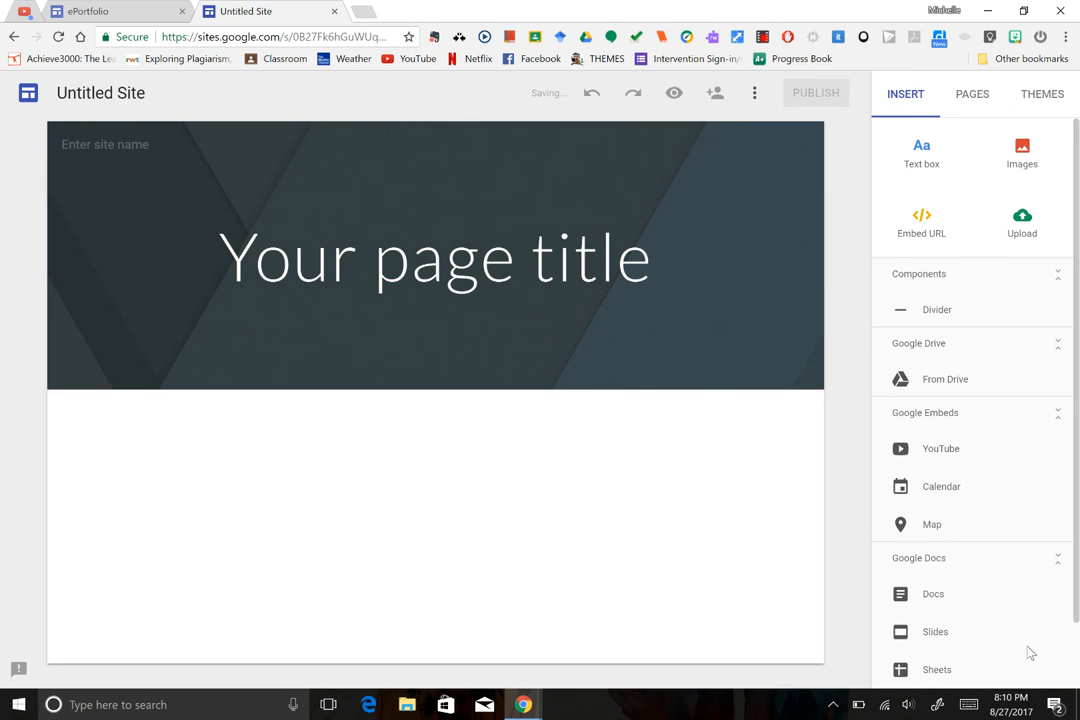
Rename the Untitled Site document to 'ePortfolio'.
left_click(130, 93)
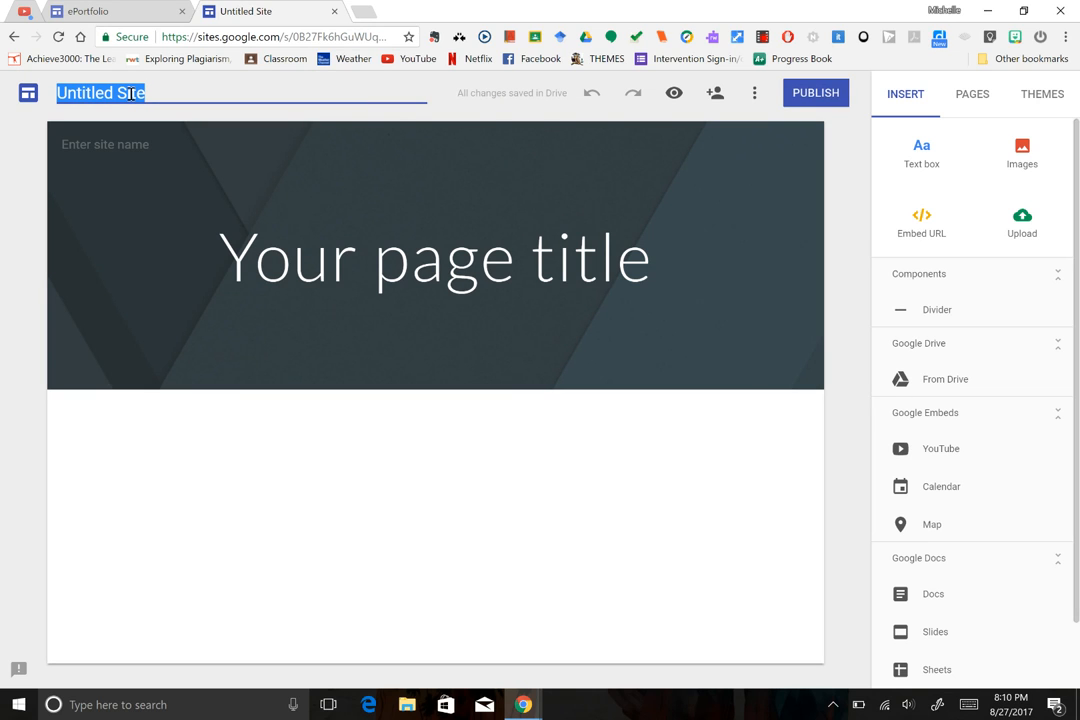
type("ePort")
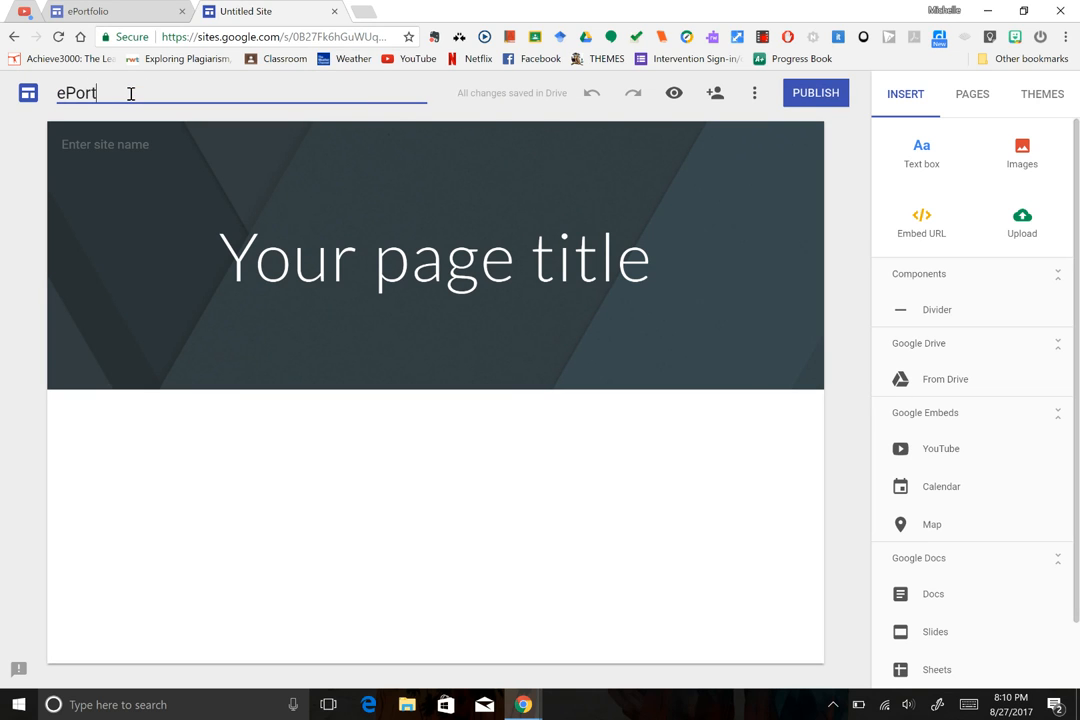
type("folio")
mouse_move(207, 174)
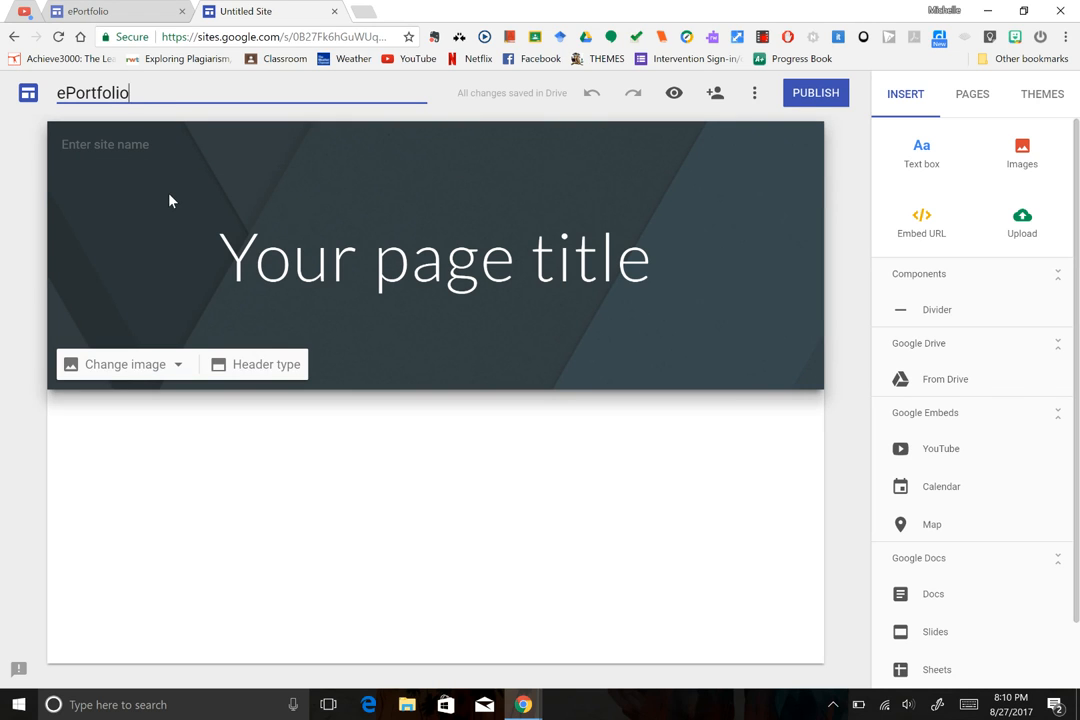
left_click(170, 201)
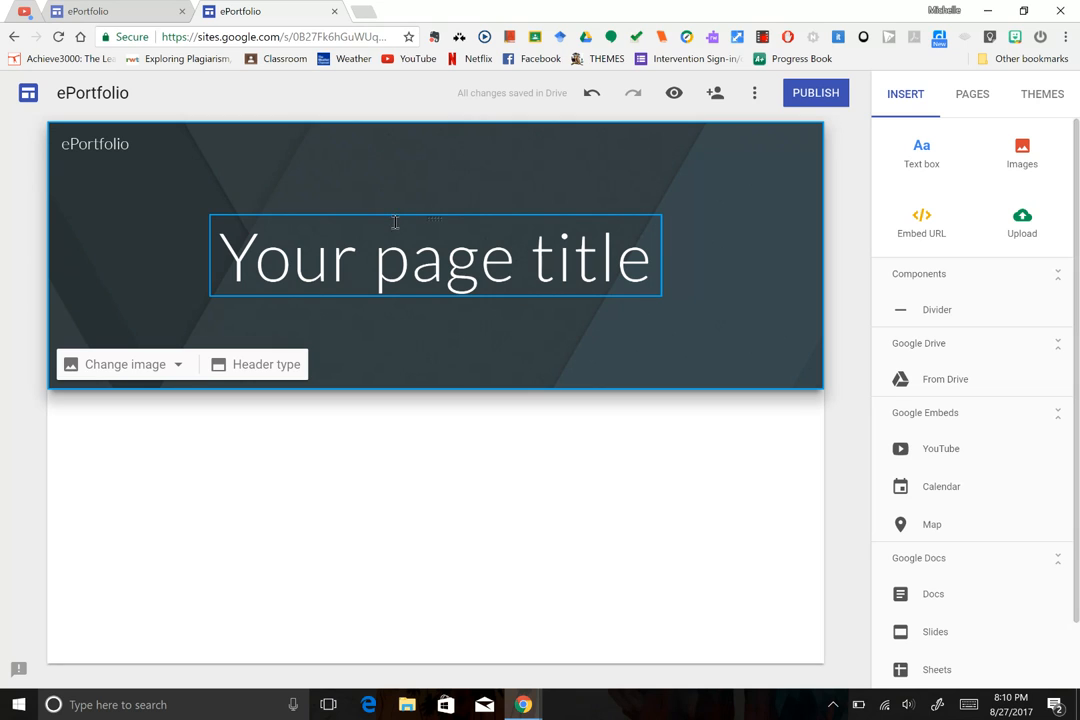
Replace the page title with the owner's full name, widening the box to one line.
left_click(427, 260)
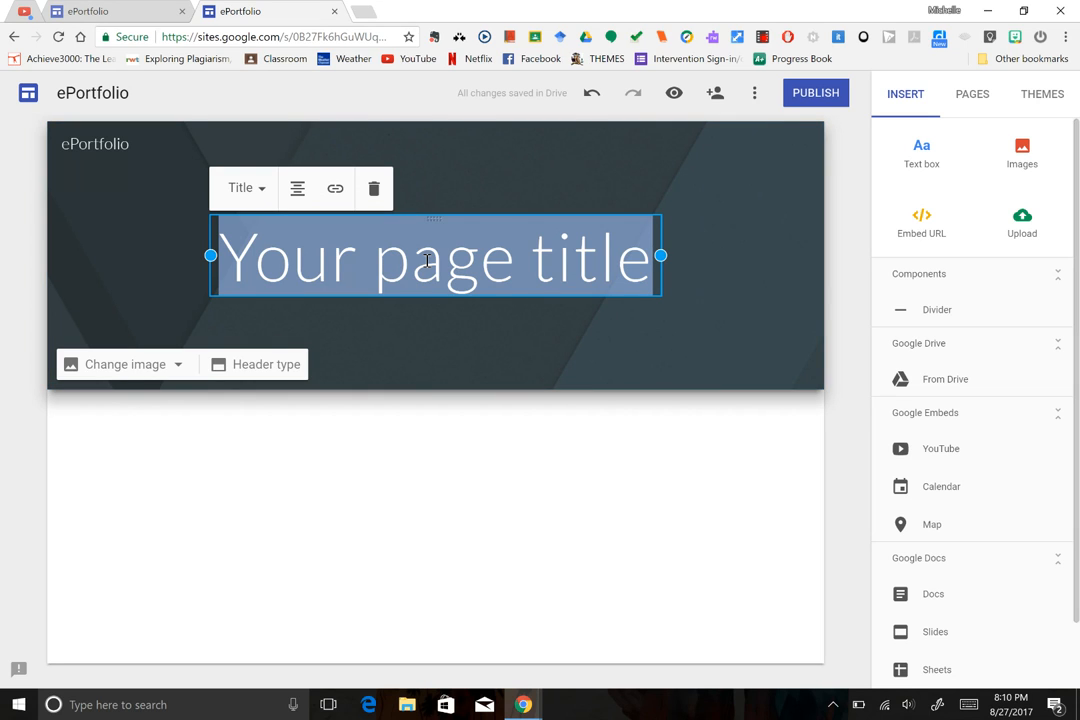
type("Michelle ")
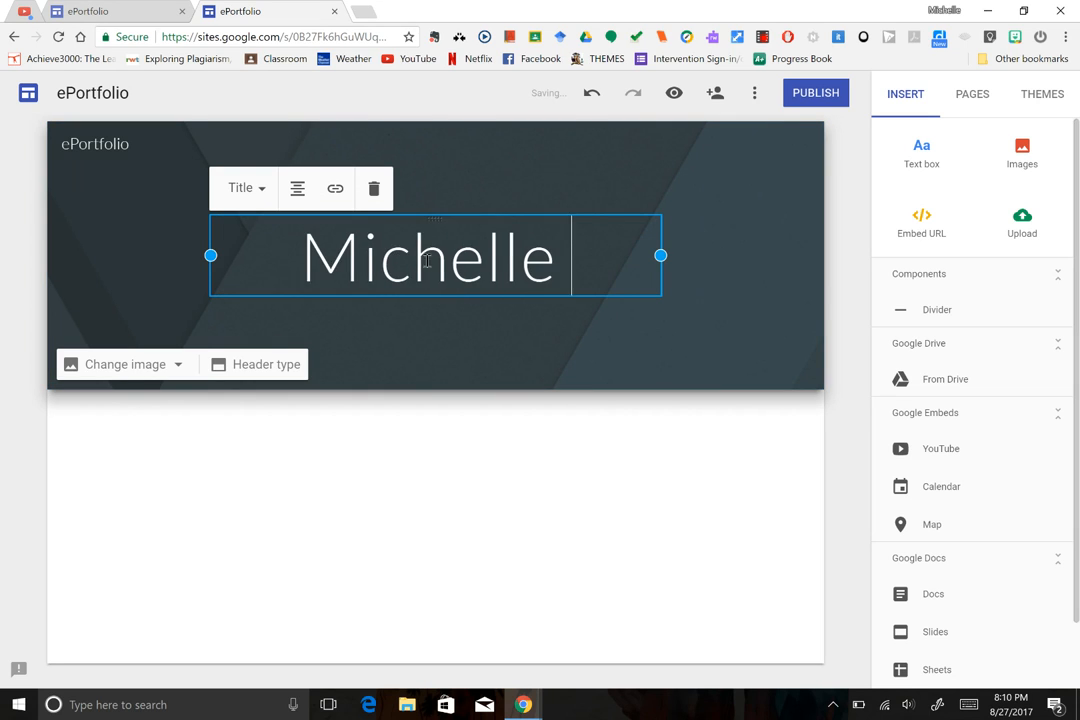
type("P. Carn")
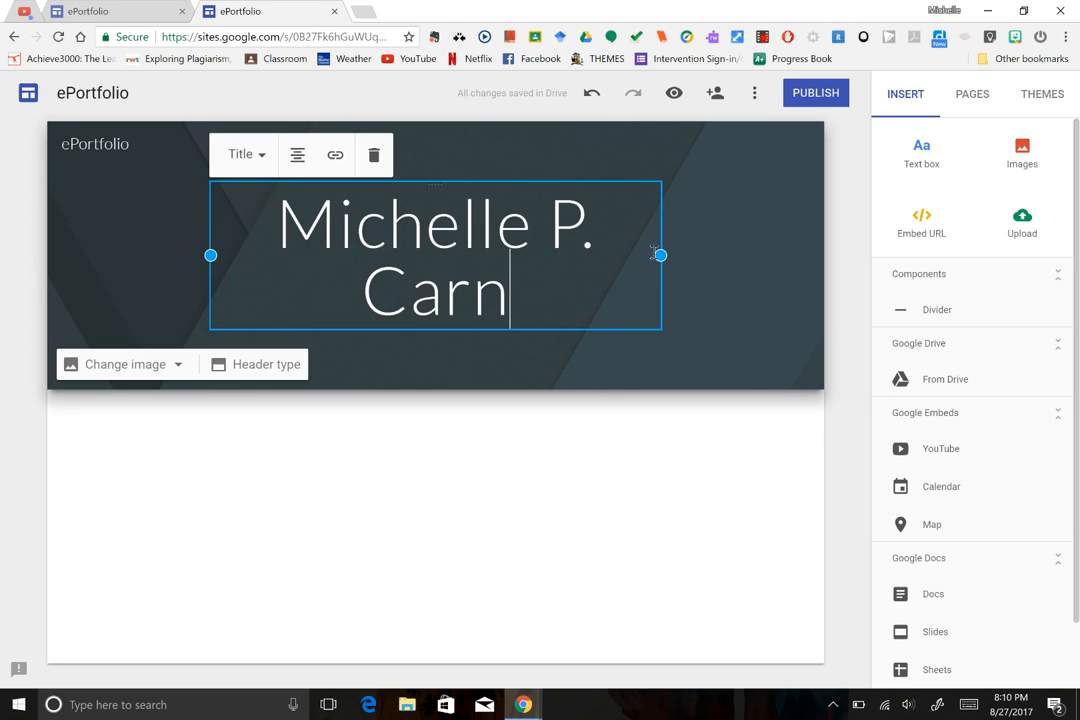
left_click_drag(684, 249, 719, 255)
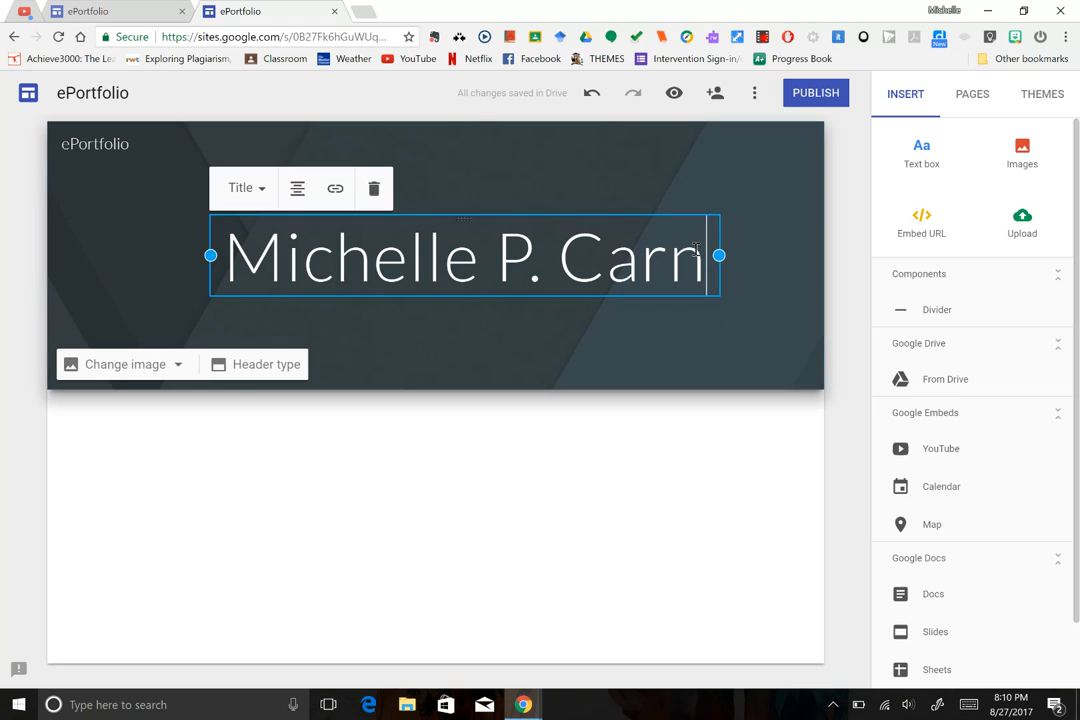
left_click(700, 187)
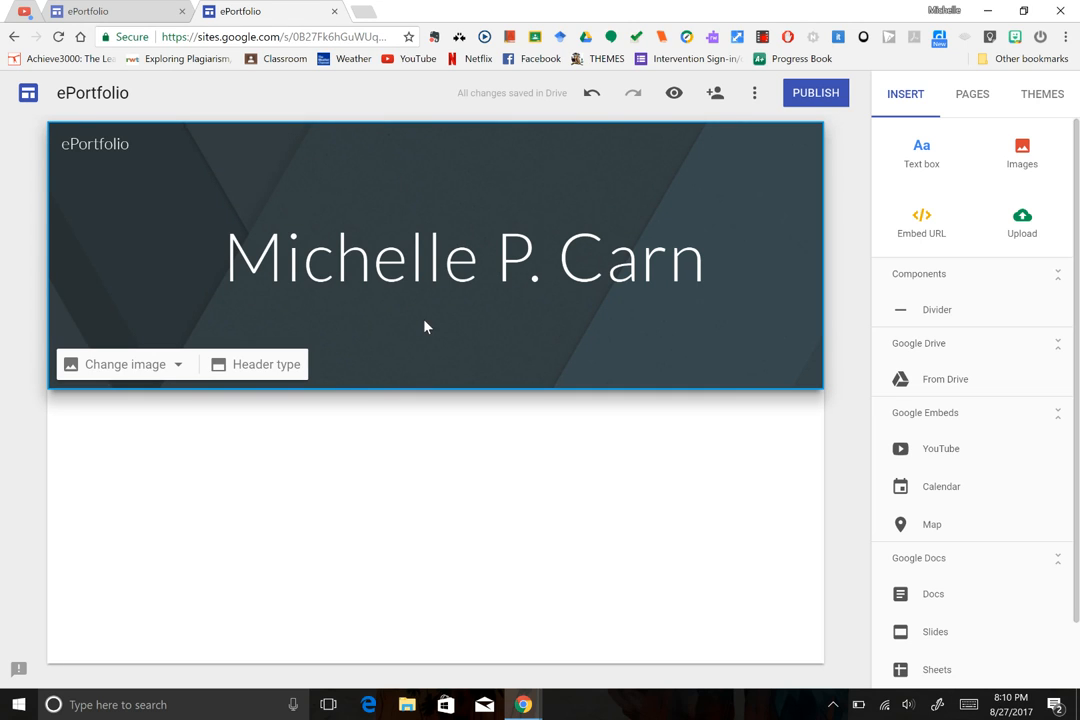
left_click(421, 270)
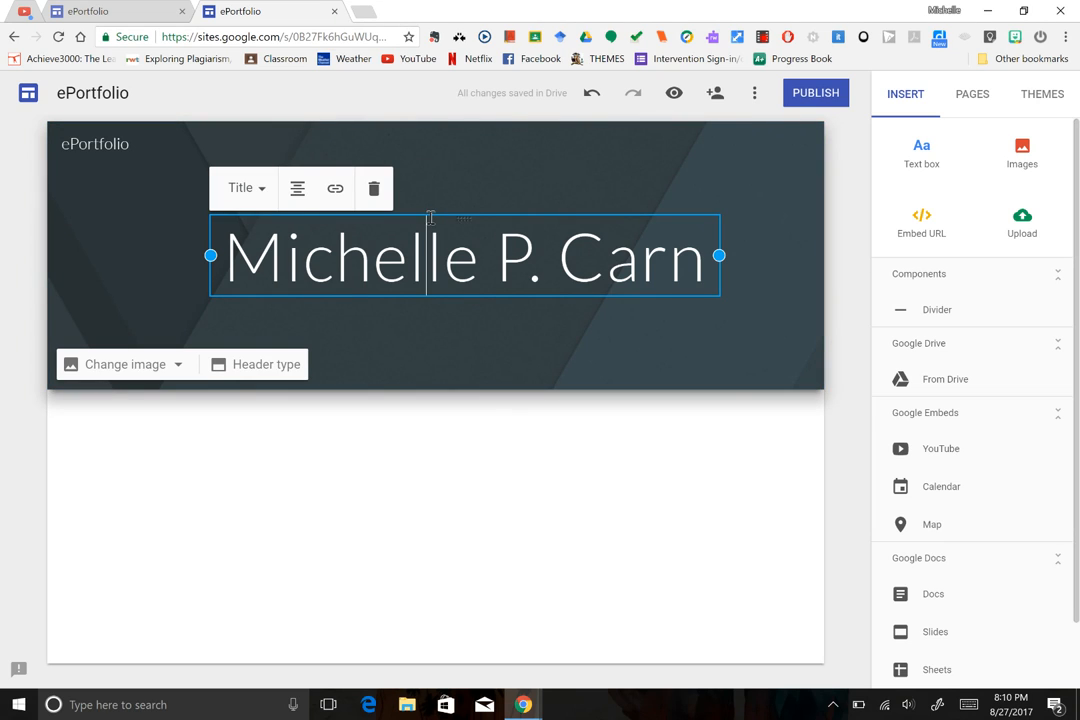
left_click(422, 344)
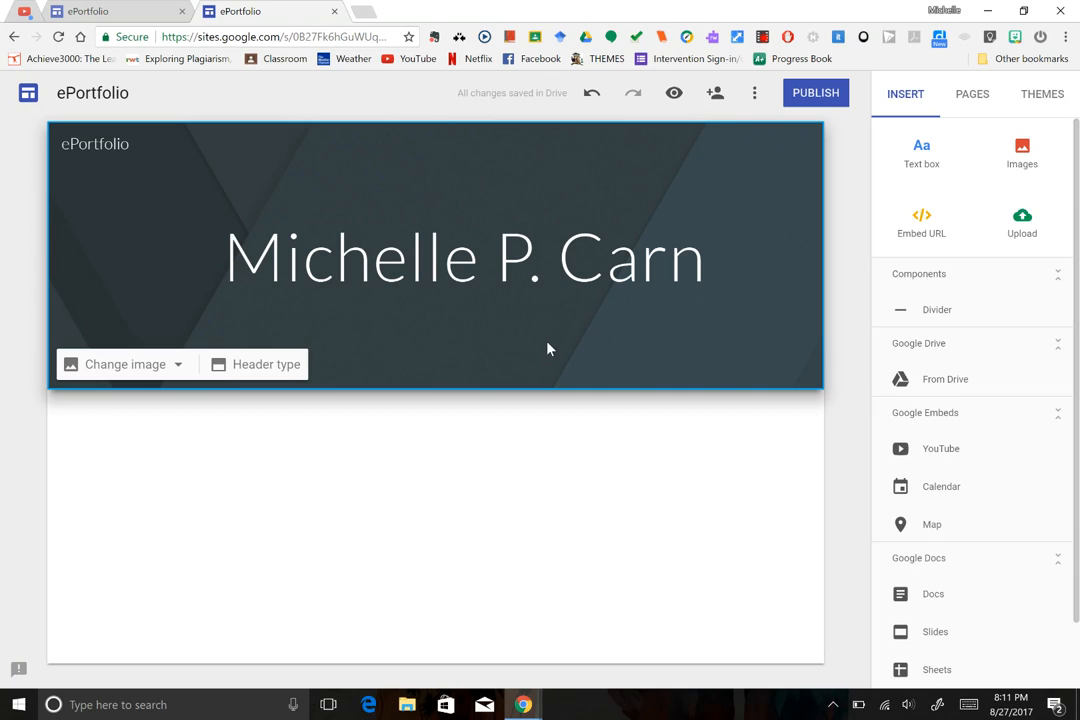
Open the header's Select image picker, browse Gallery and Drive, then switch to Search.
left_click(177, 367)
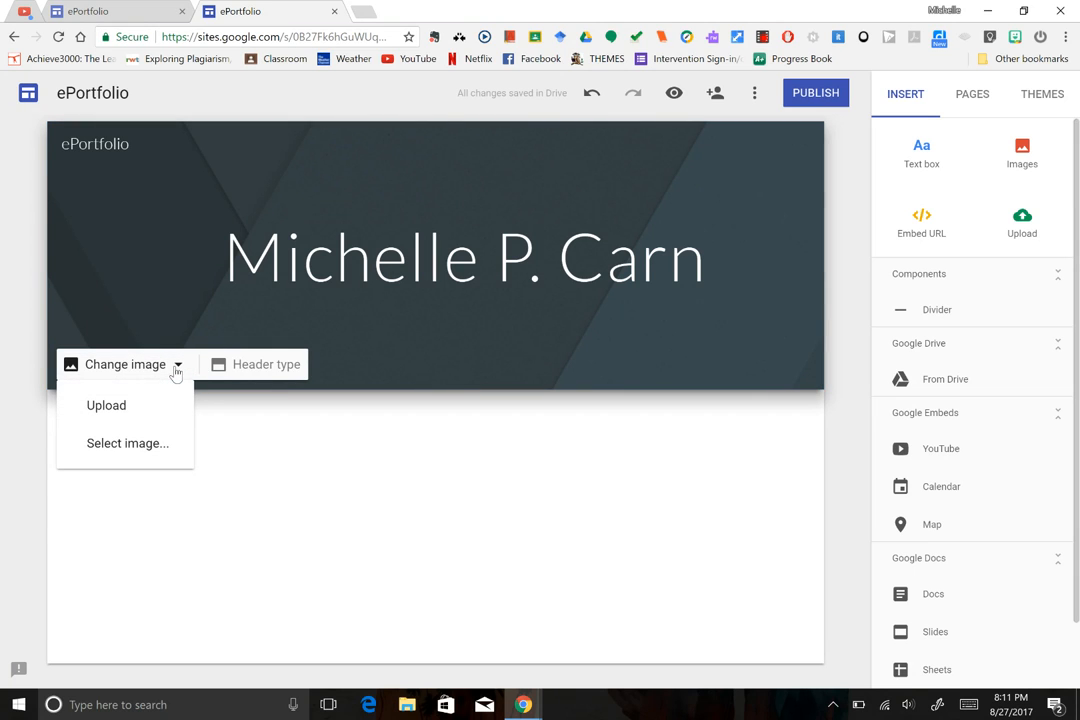
left_click(128, 444)
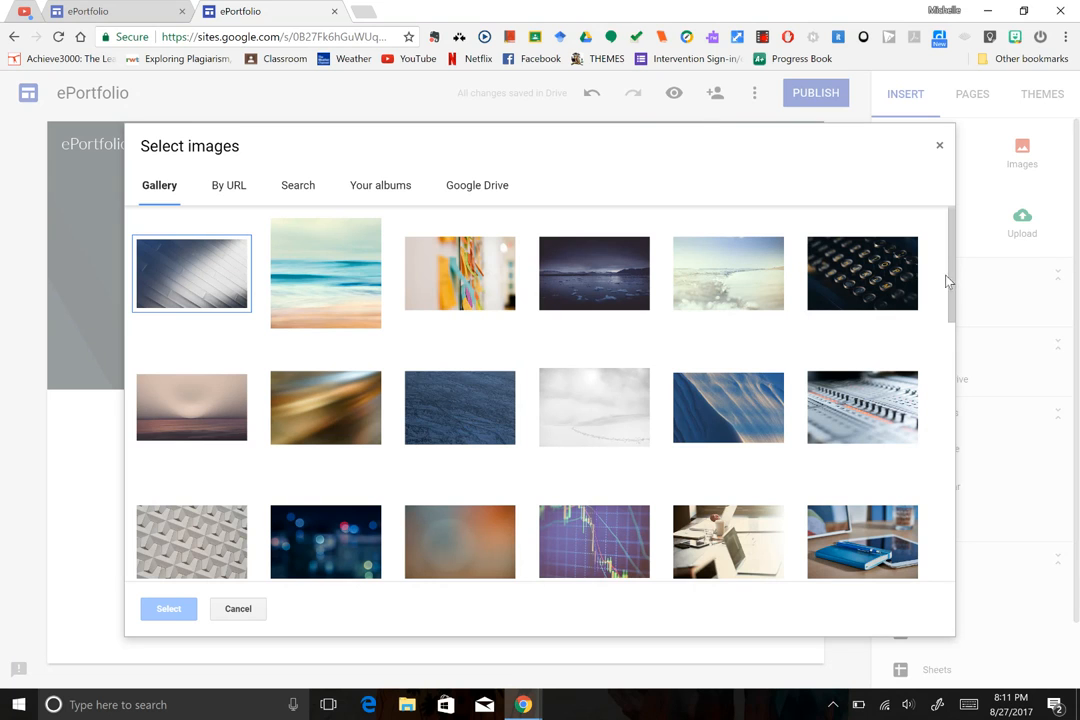
left_click_drag(947, 279, 947, 220)
left_click(490, 188)
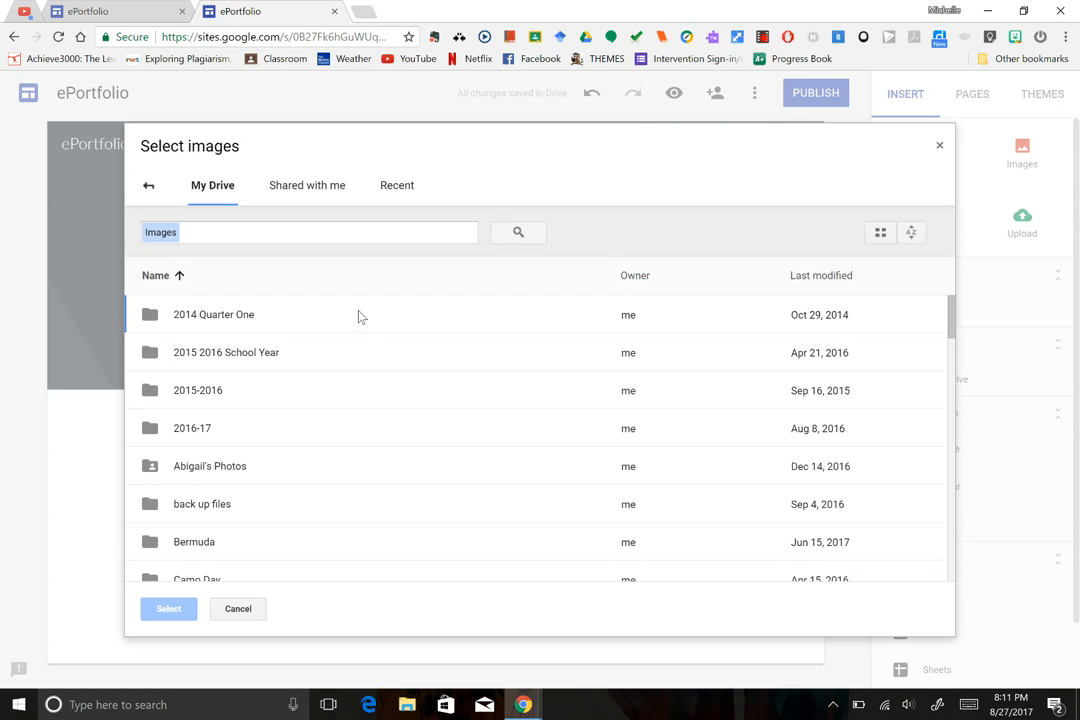
left_click(149, 190)
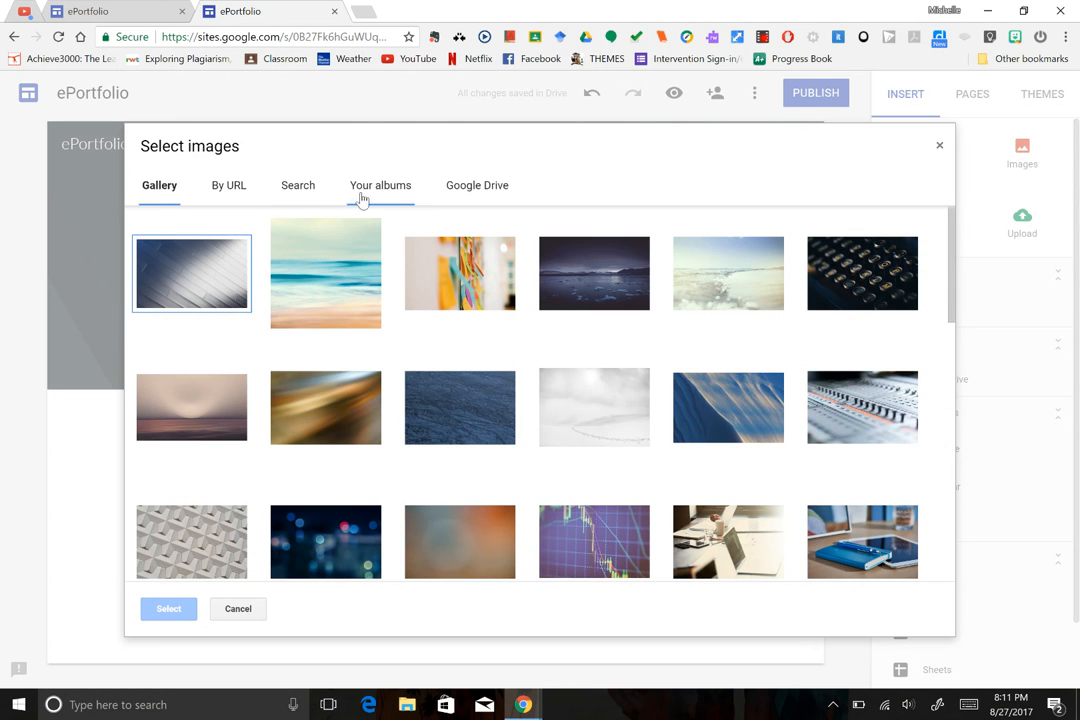
left_click(288, 189)
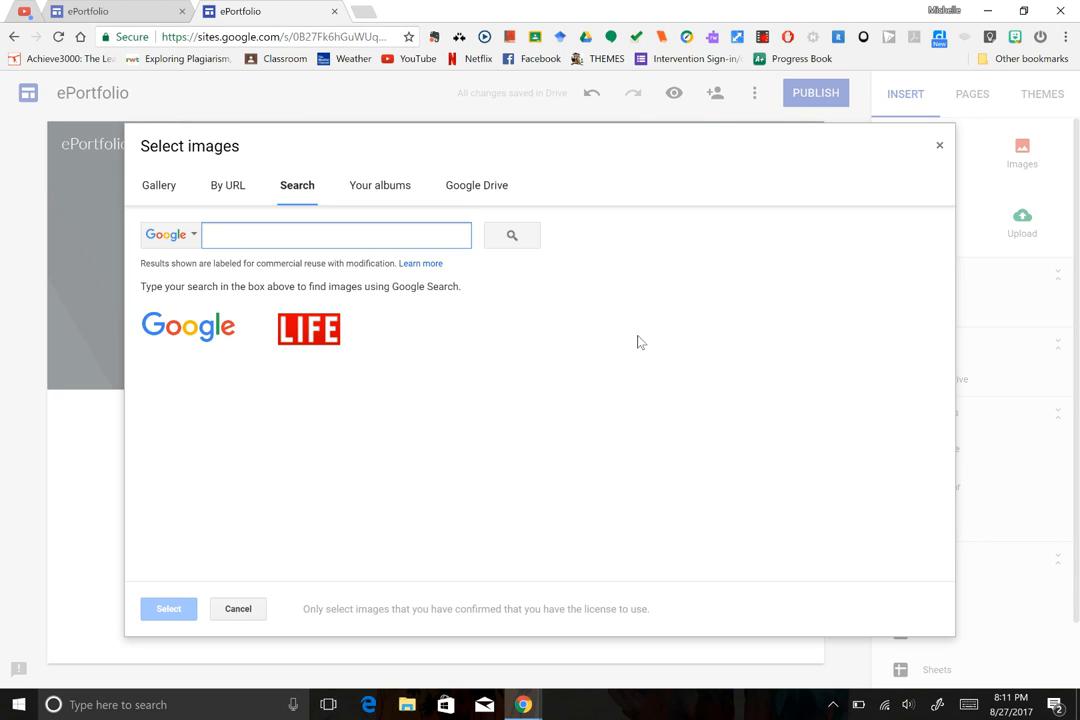
Search images for 'teaching' and scroll through the results.
key("BackSpace")
type("teaching")
key("Return")
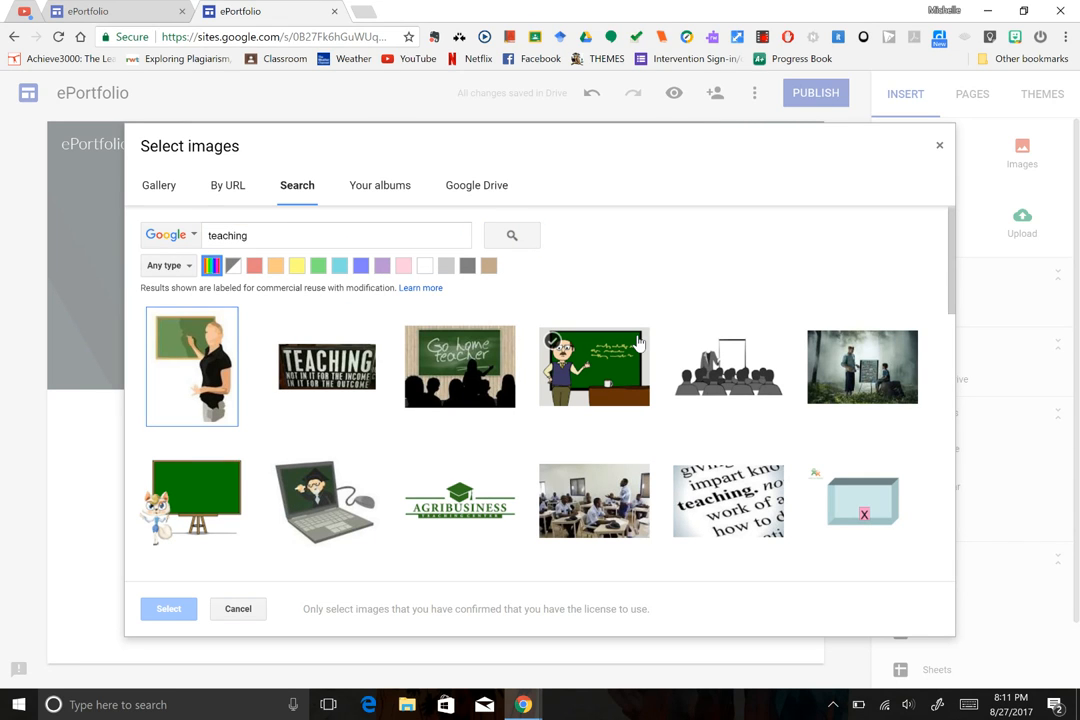
scroll(638, 343, "down", 5)
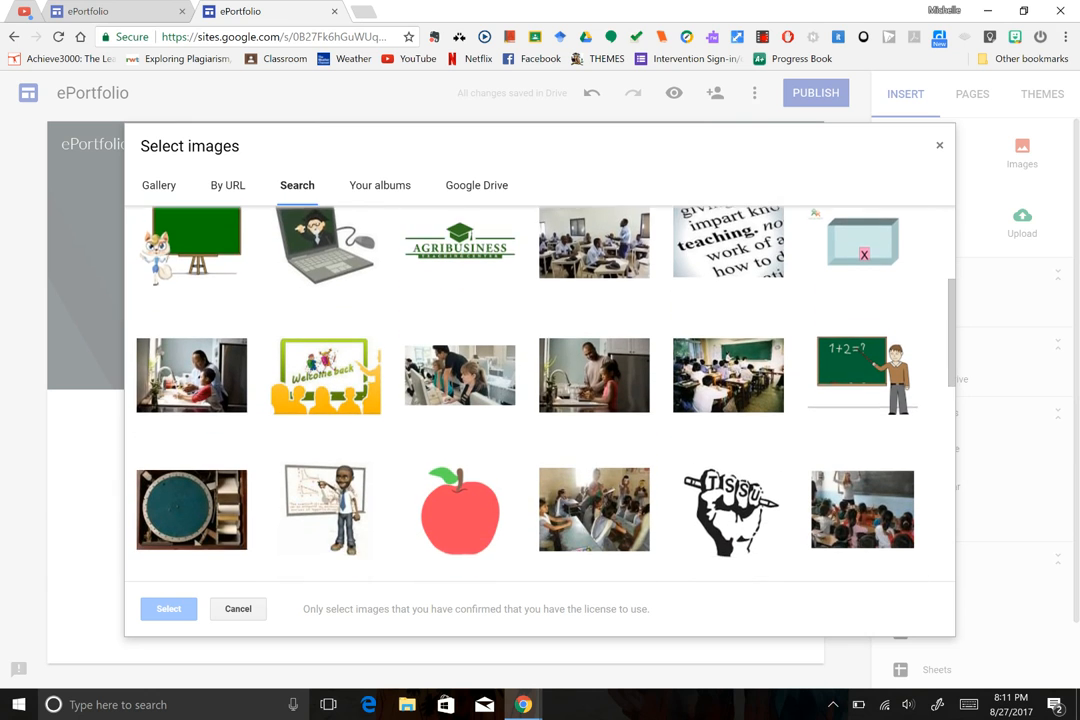
scroll(540, 395, "down", 5)
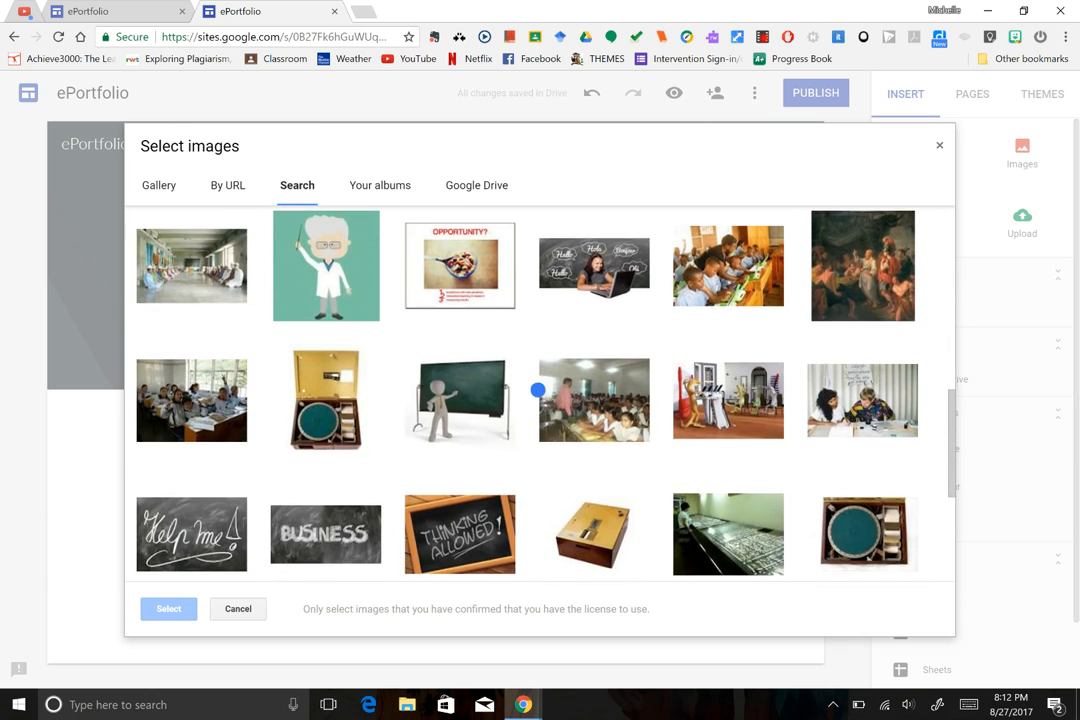
scroll(540, 400, "down", 5)
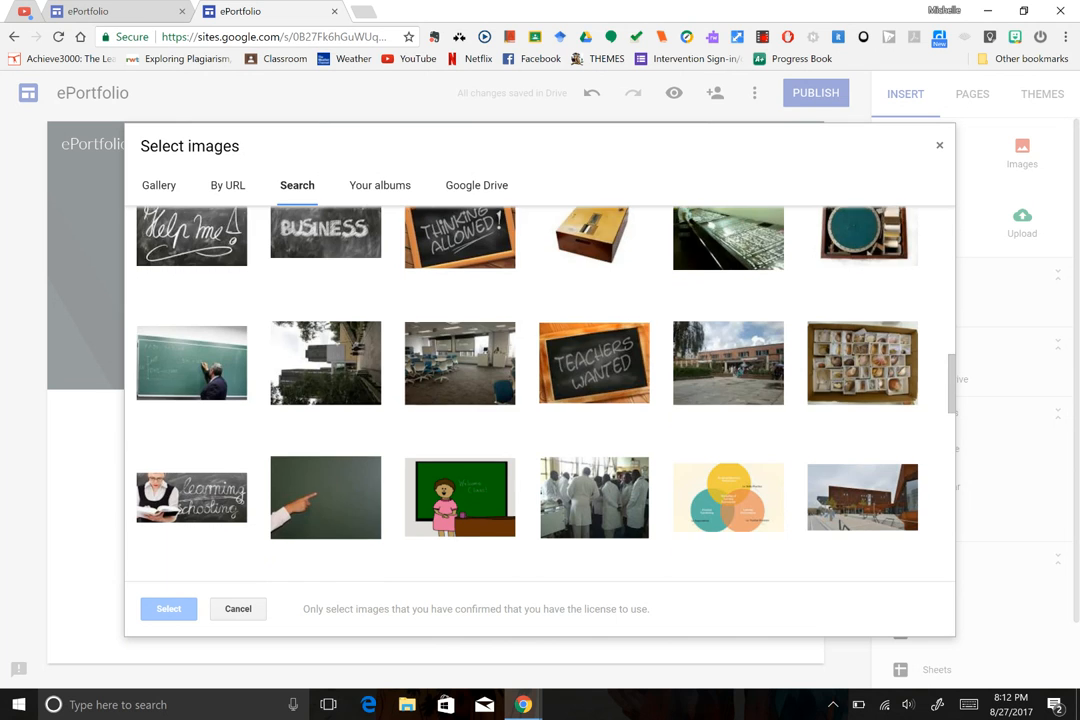
scroll(540, 400, "down", 5)
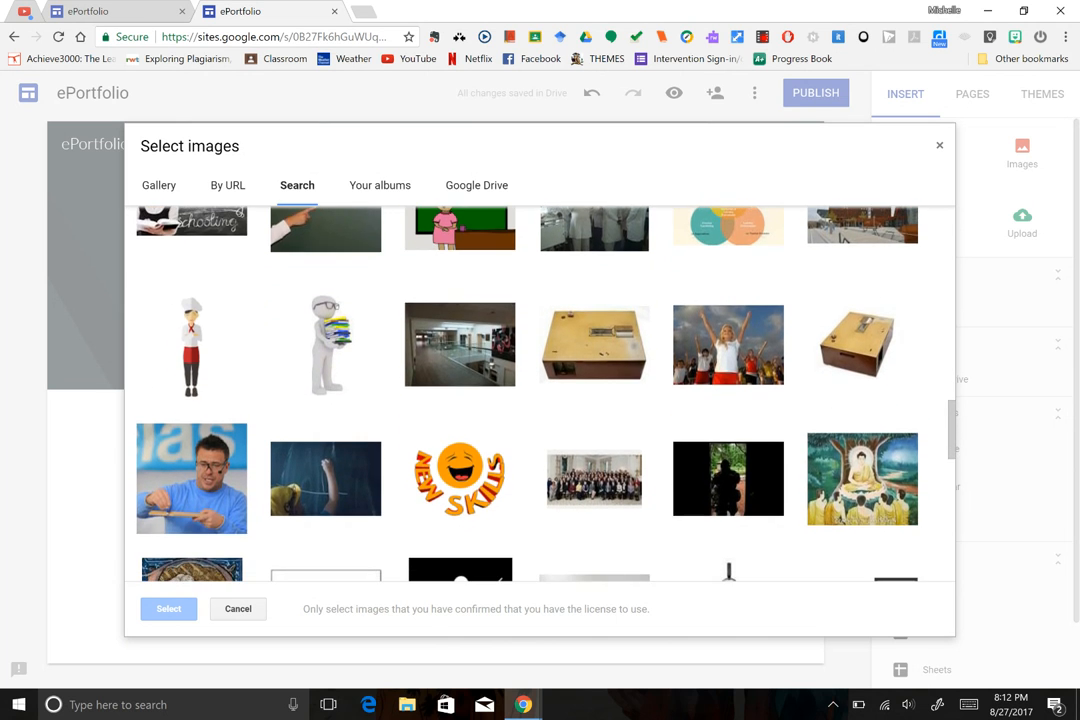
scroll(540, 400, "up", 15)
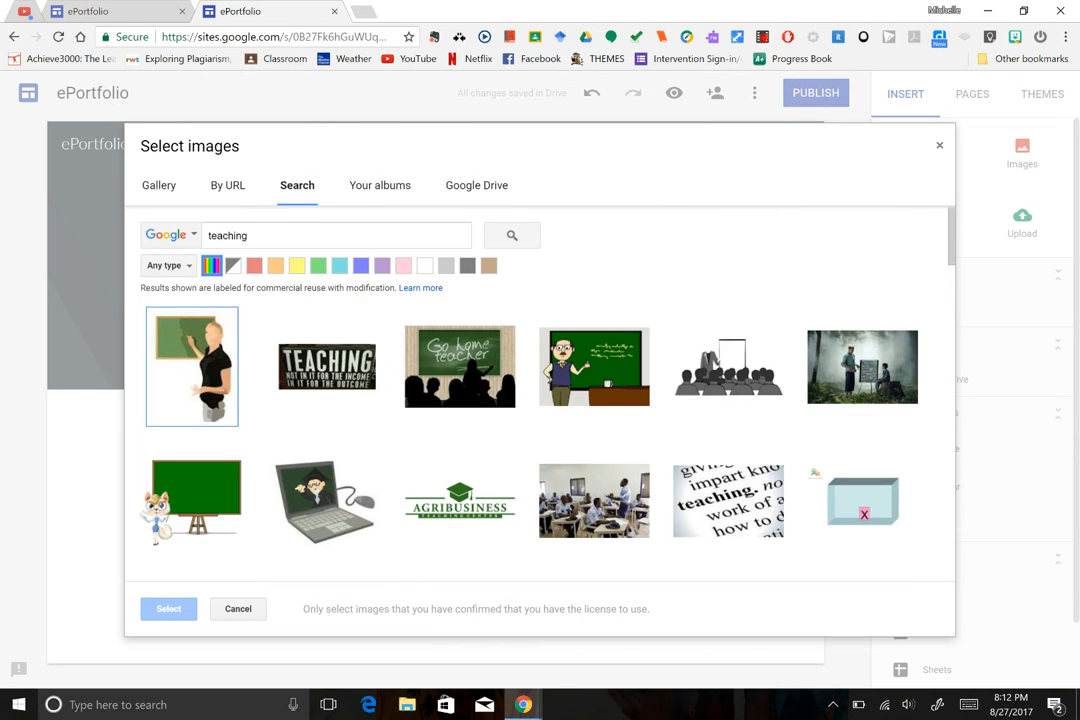
Search for 'pencils' and use the coloured-pencils photo as the header image.
left_click_drag(265, 235, 183, 245)
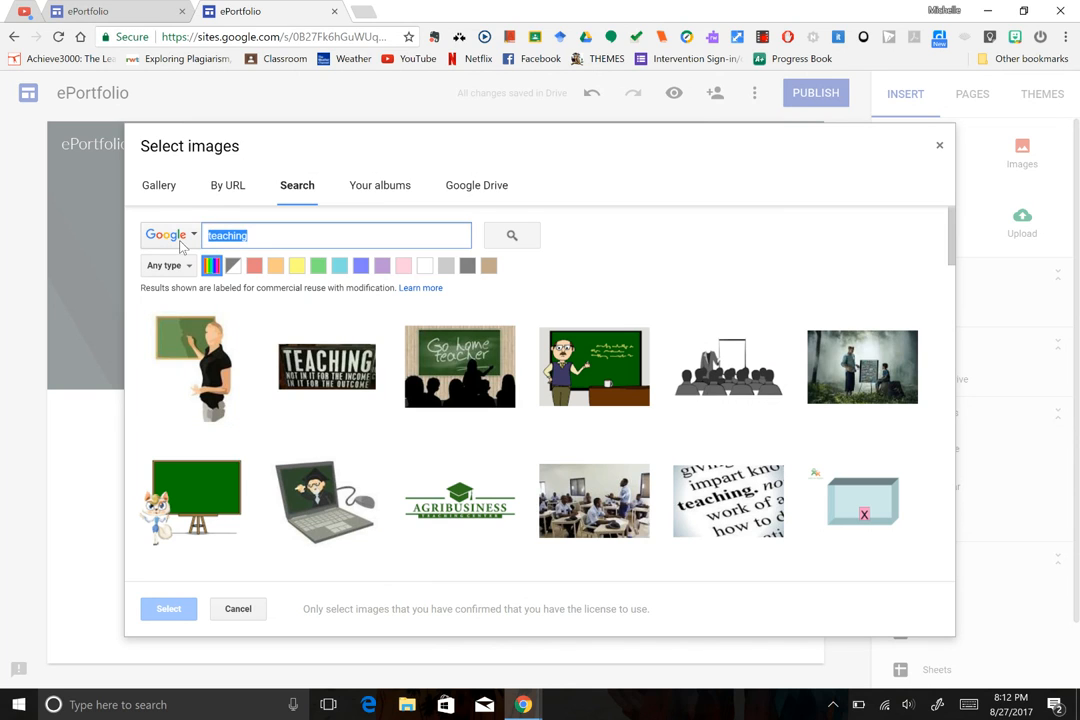
type("pen")
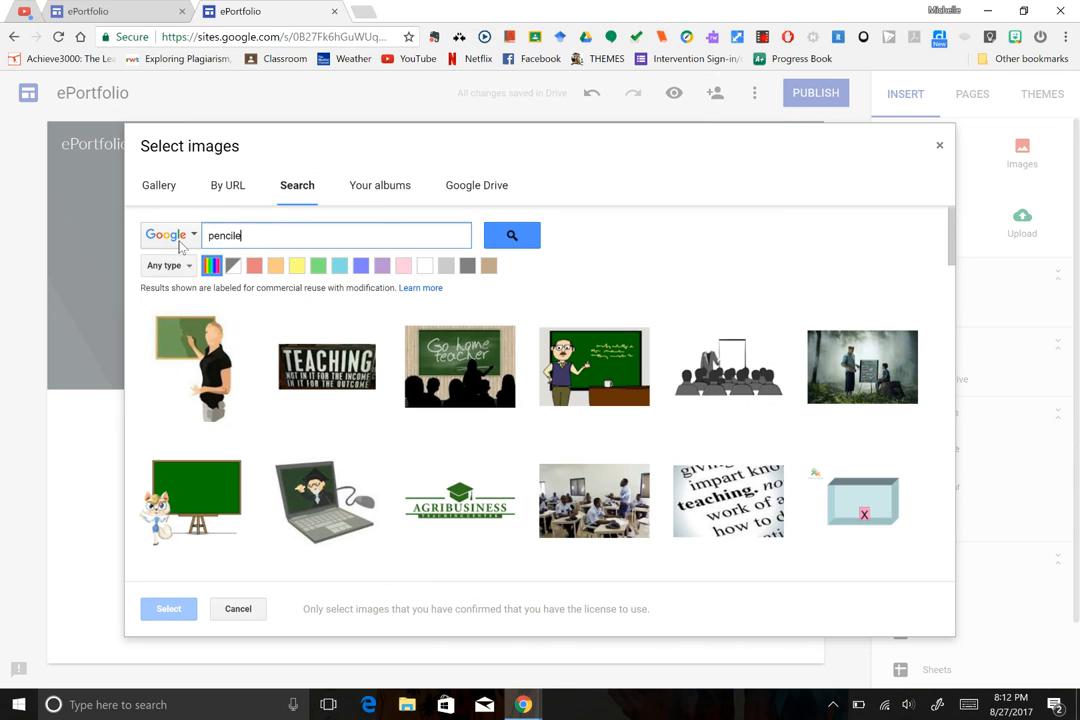
type("cile")
key("BackSpace")
type("s")
key("Return")
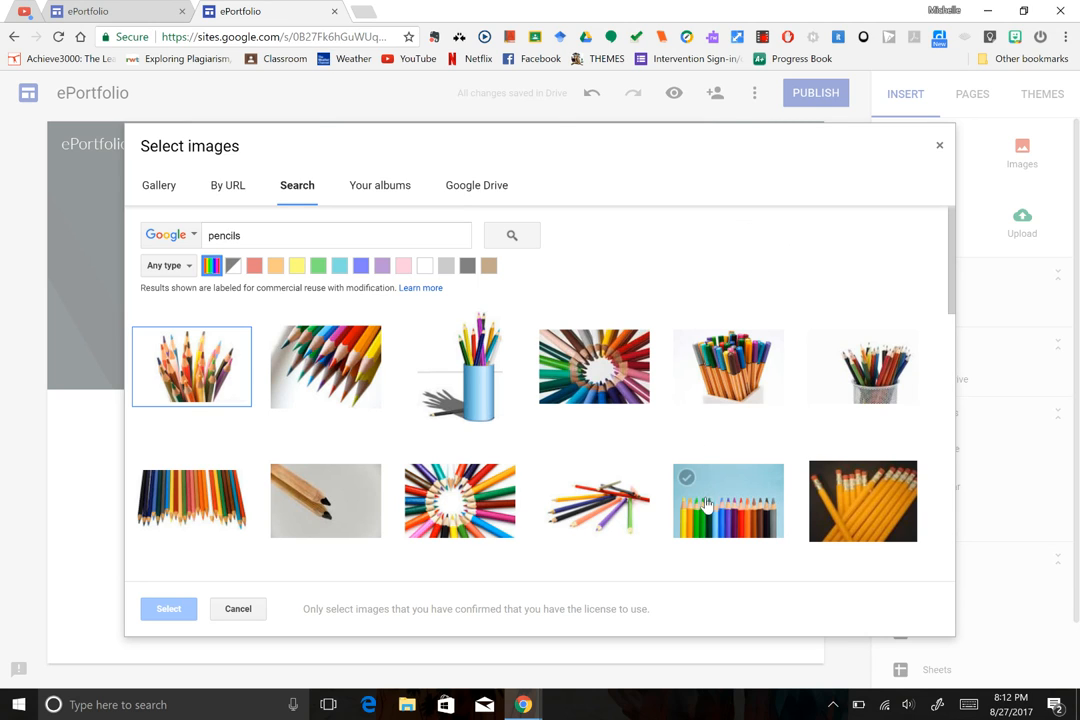
double_click(728, 521)
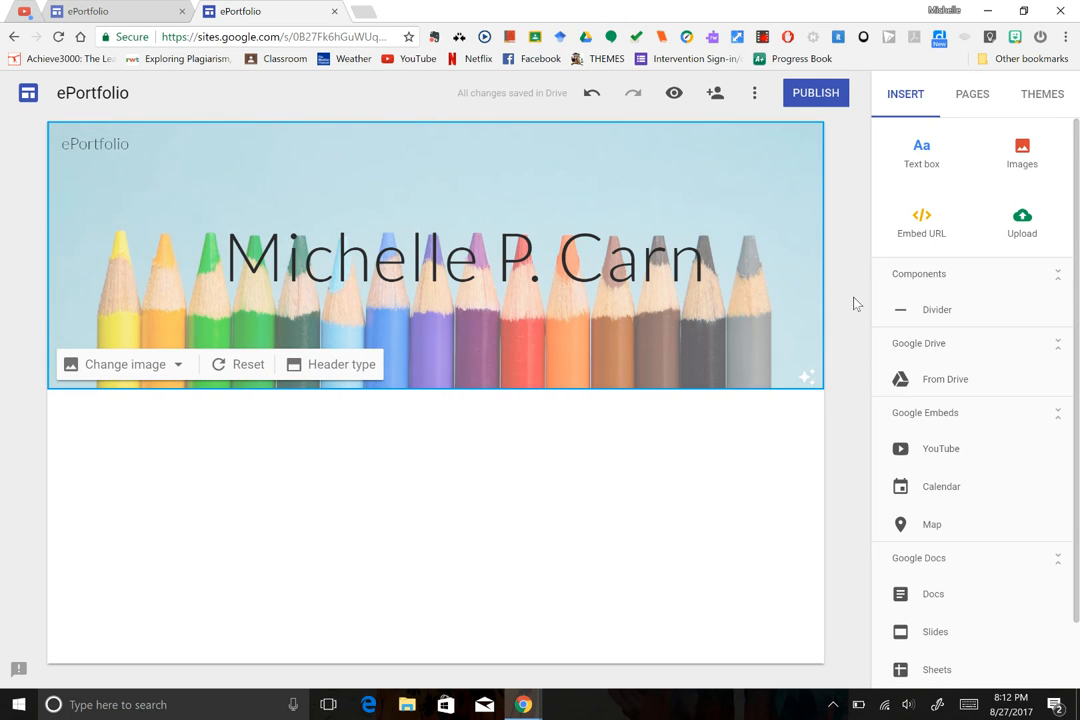
left_click(855, 303)
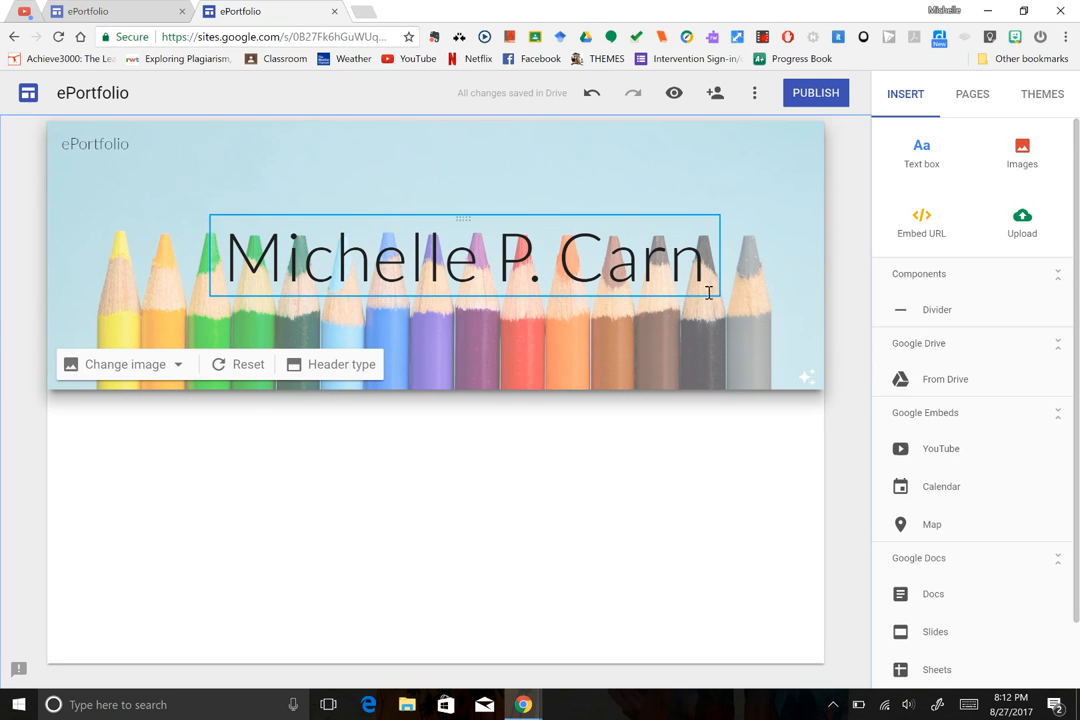
left_click(648, 262)
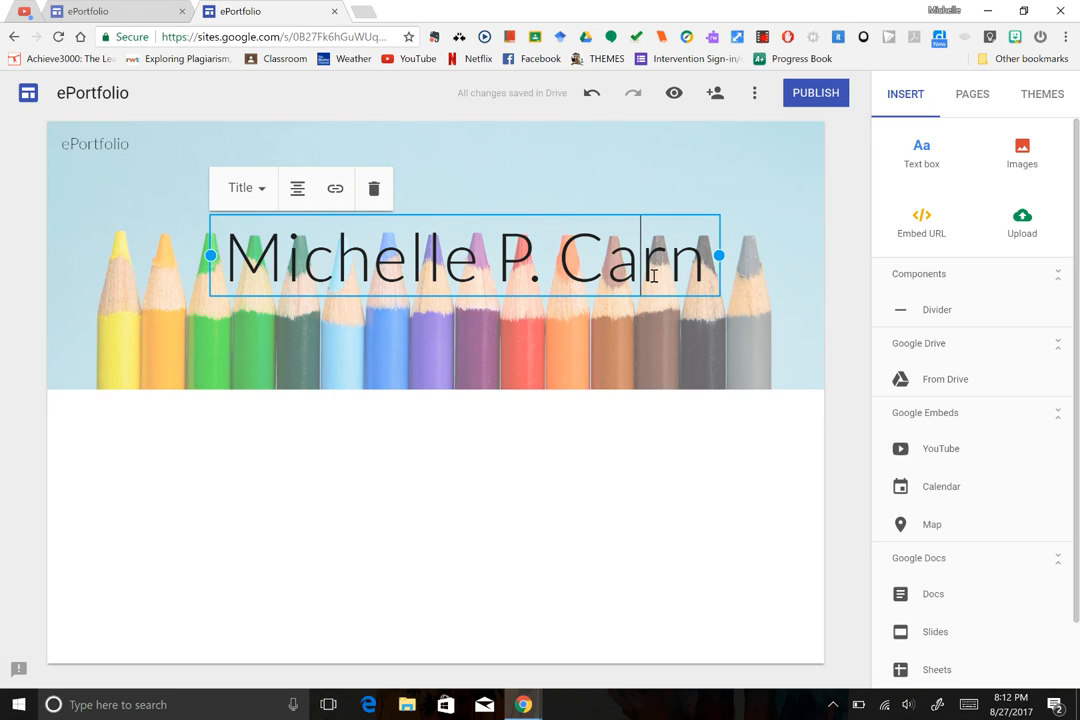
left_click(262, 192)
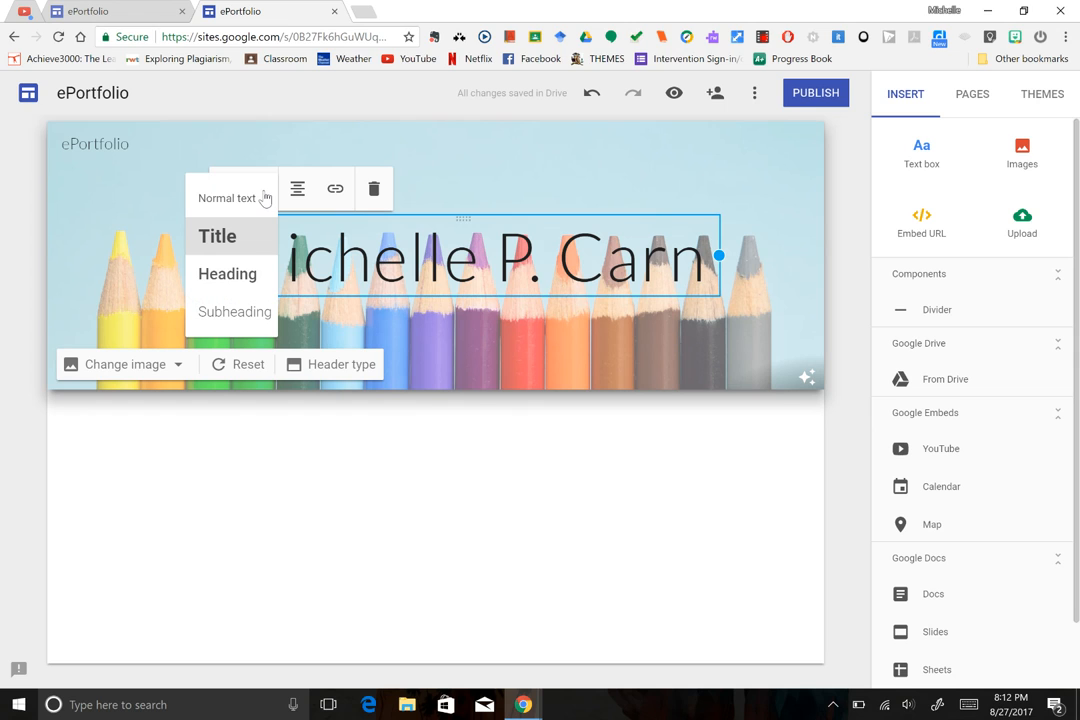
left_click(258, 199)
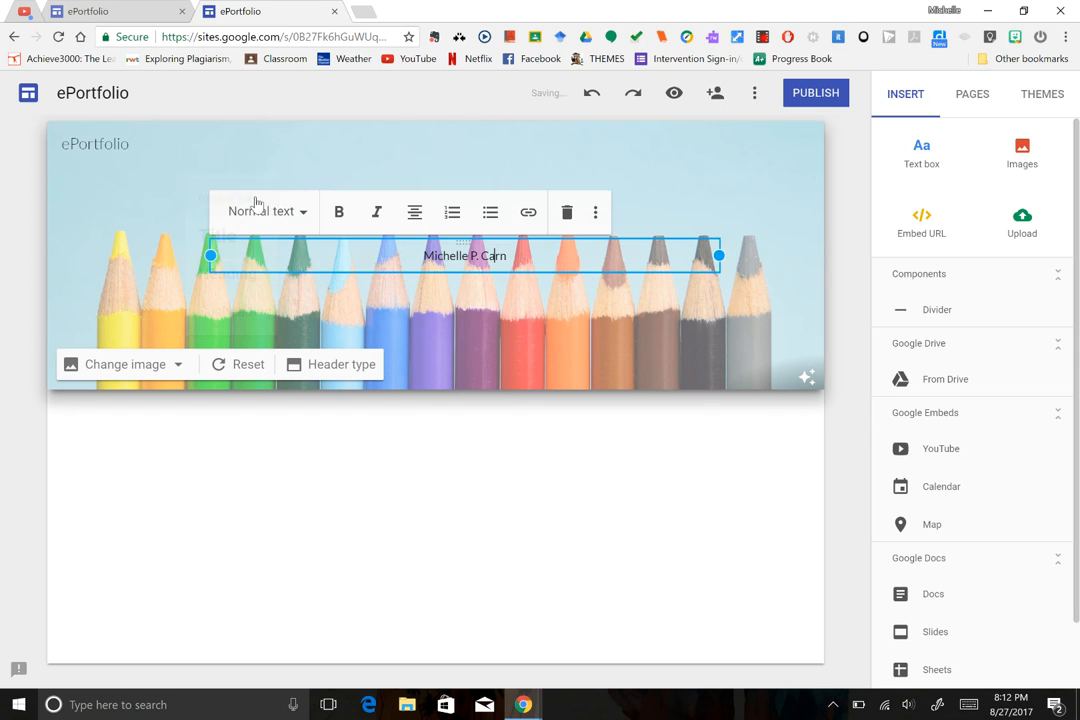
left_click(304, 213)
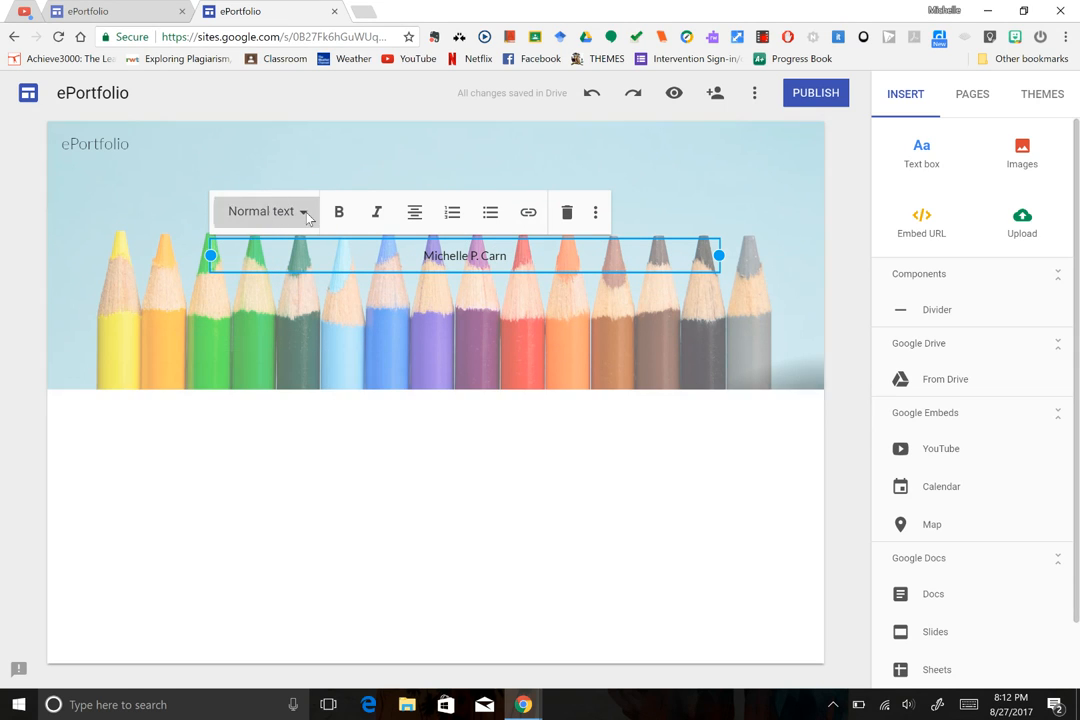
left_click(271, 309)
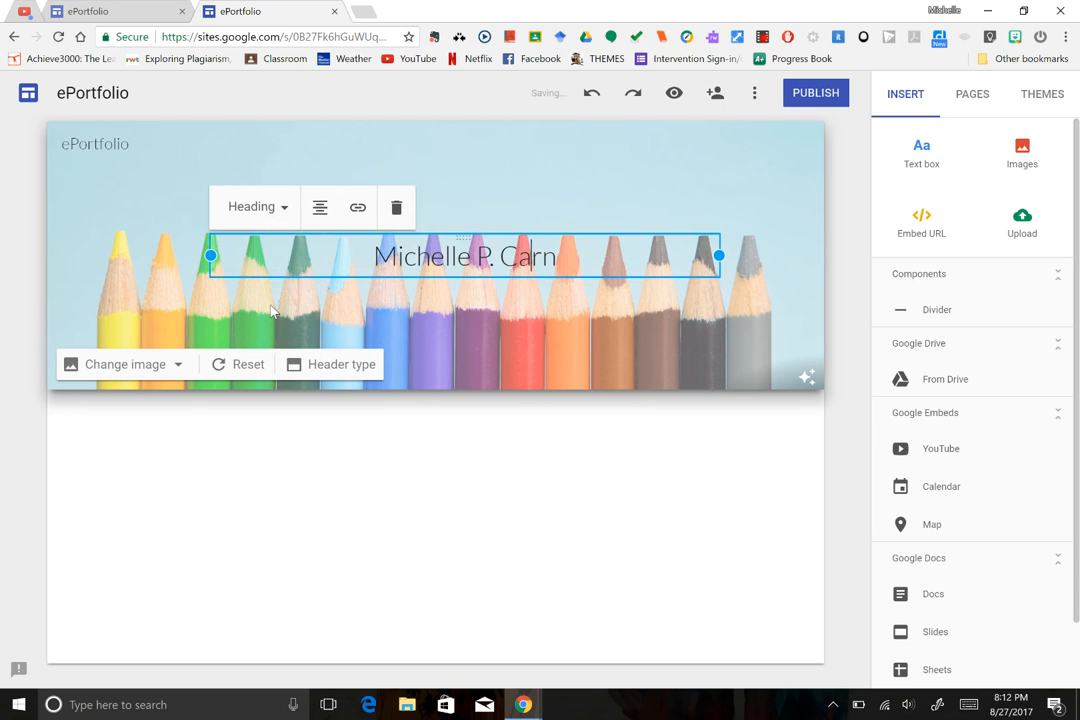
left_click(284, 208)
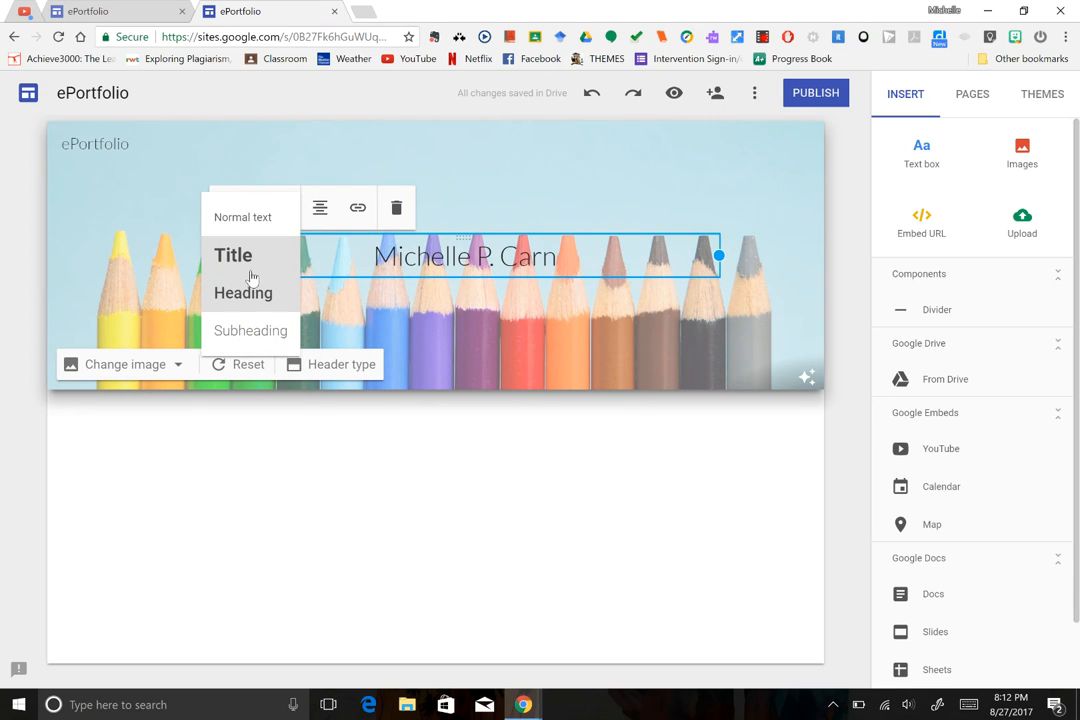
left_click(246, 262)
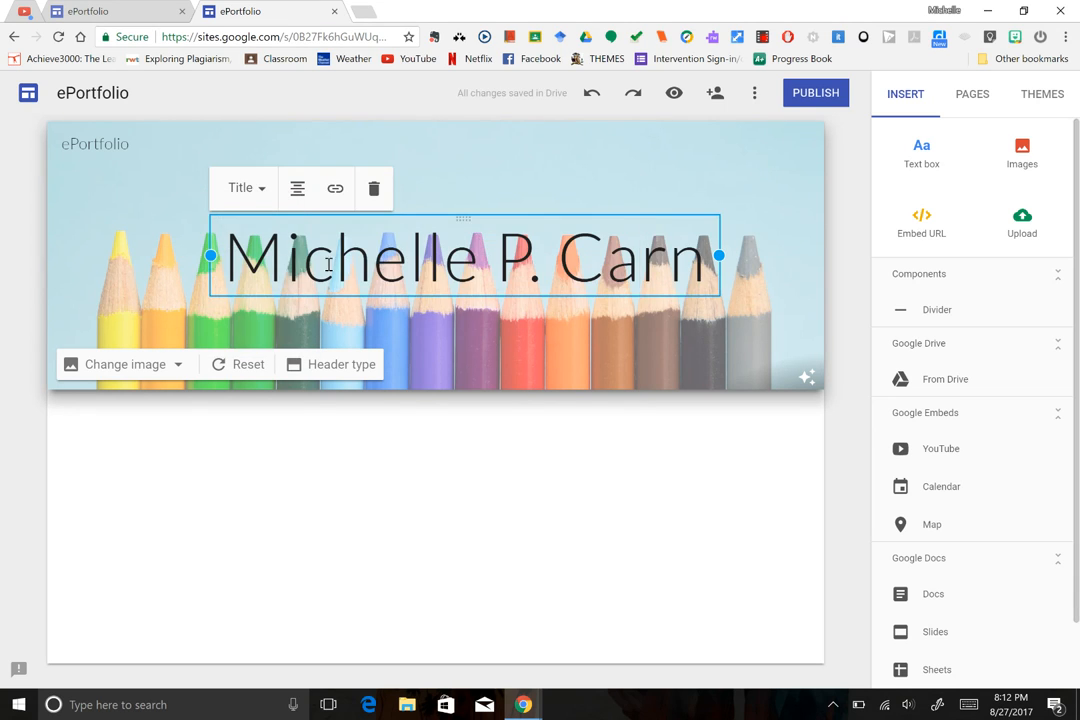
Swap the header background for the purple patterned image from the Gallery.
left_click(845, 285)
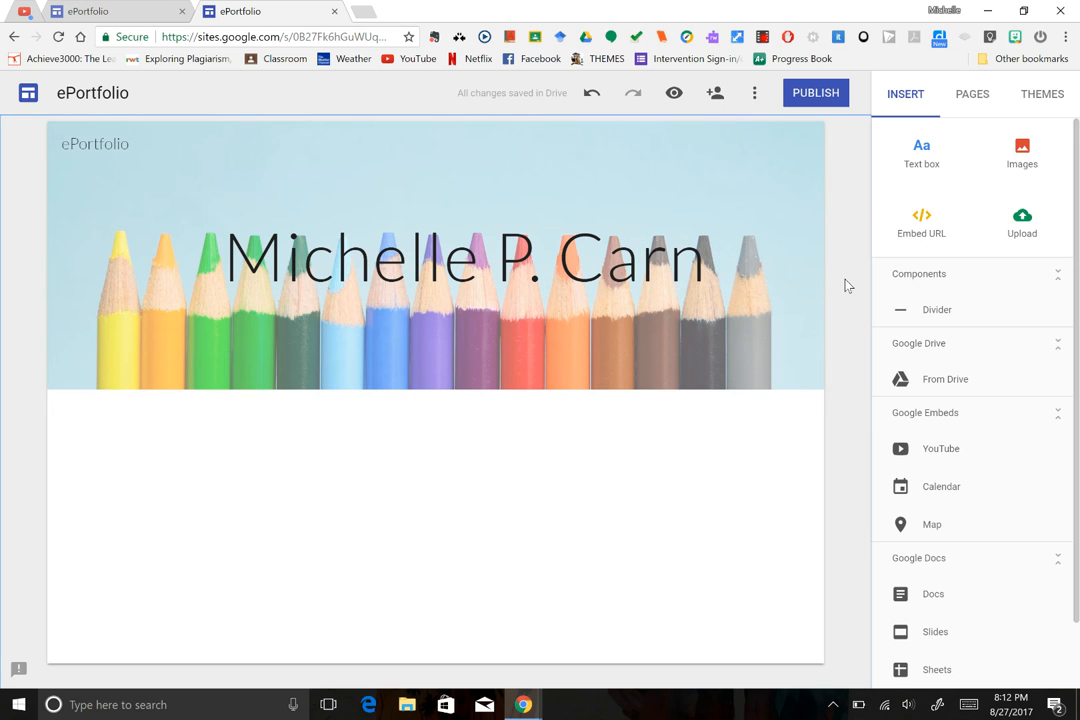
mouse_move(338, 155)
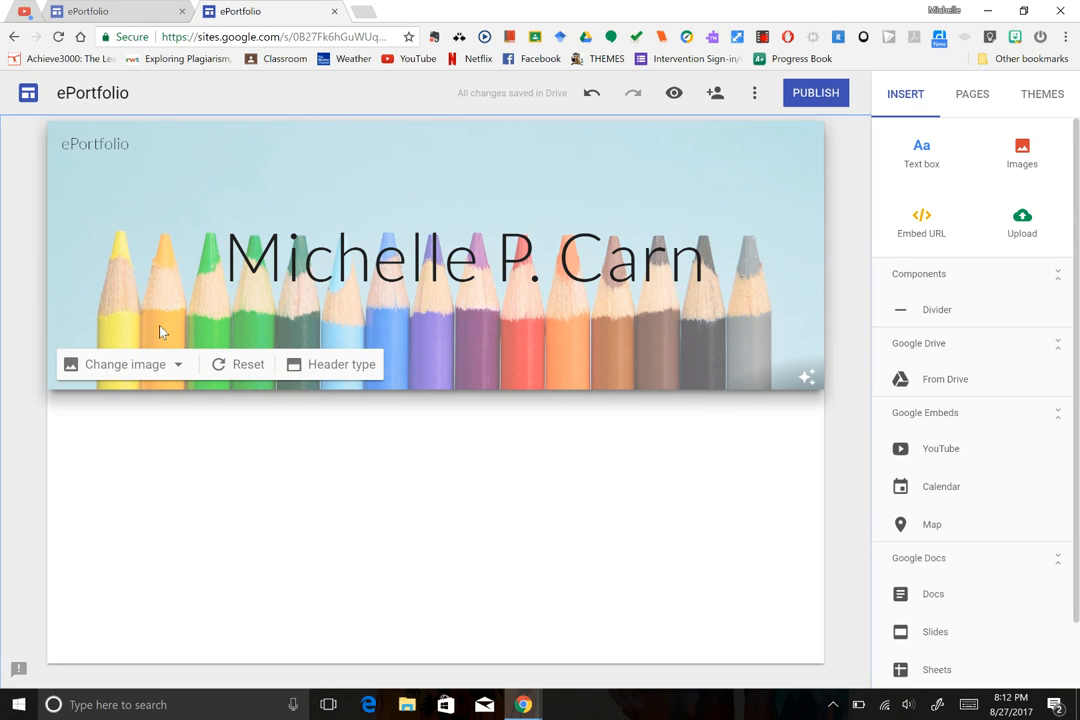
left_click(176, 366)
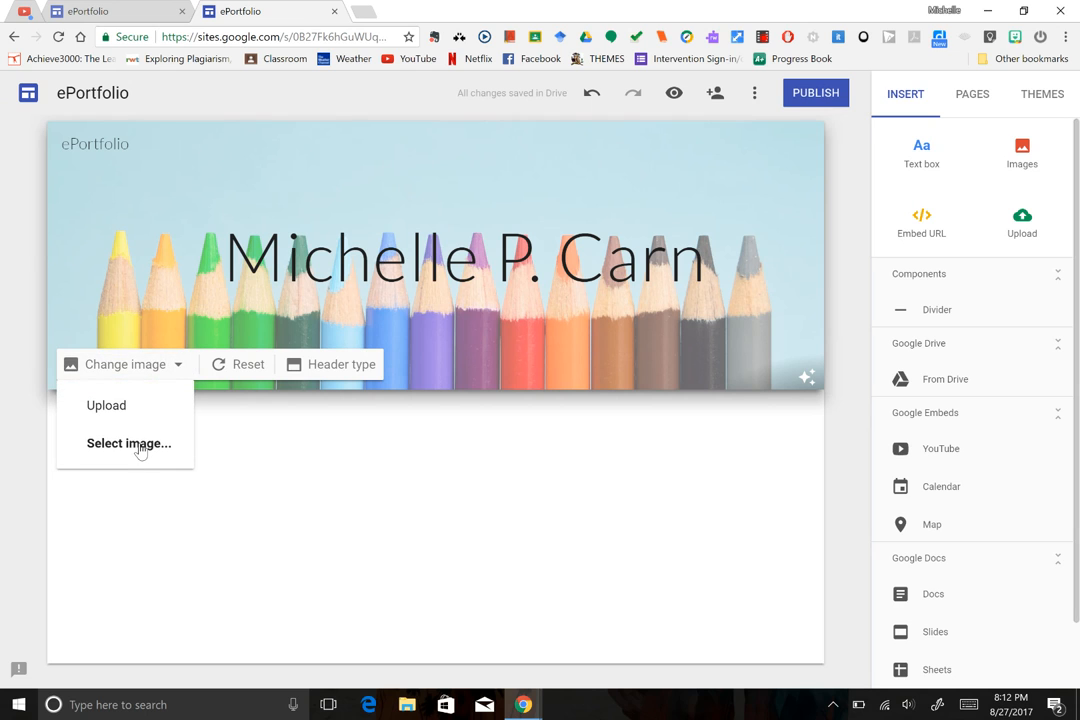
left_click(129, 443)
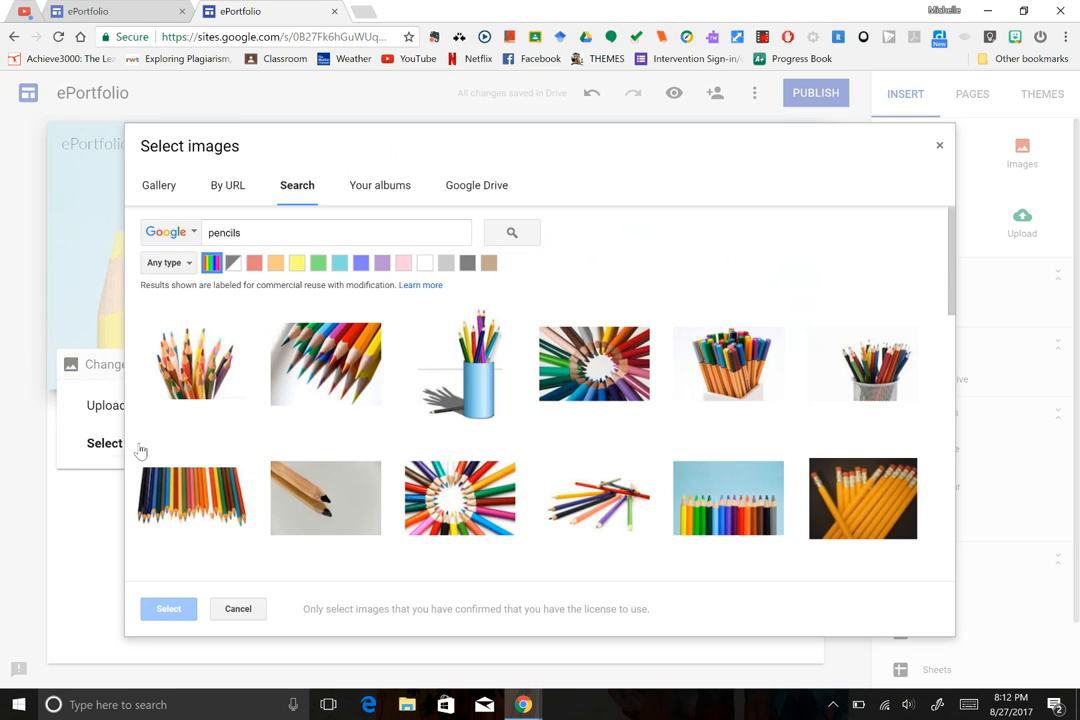
left_click(155, 188)
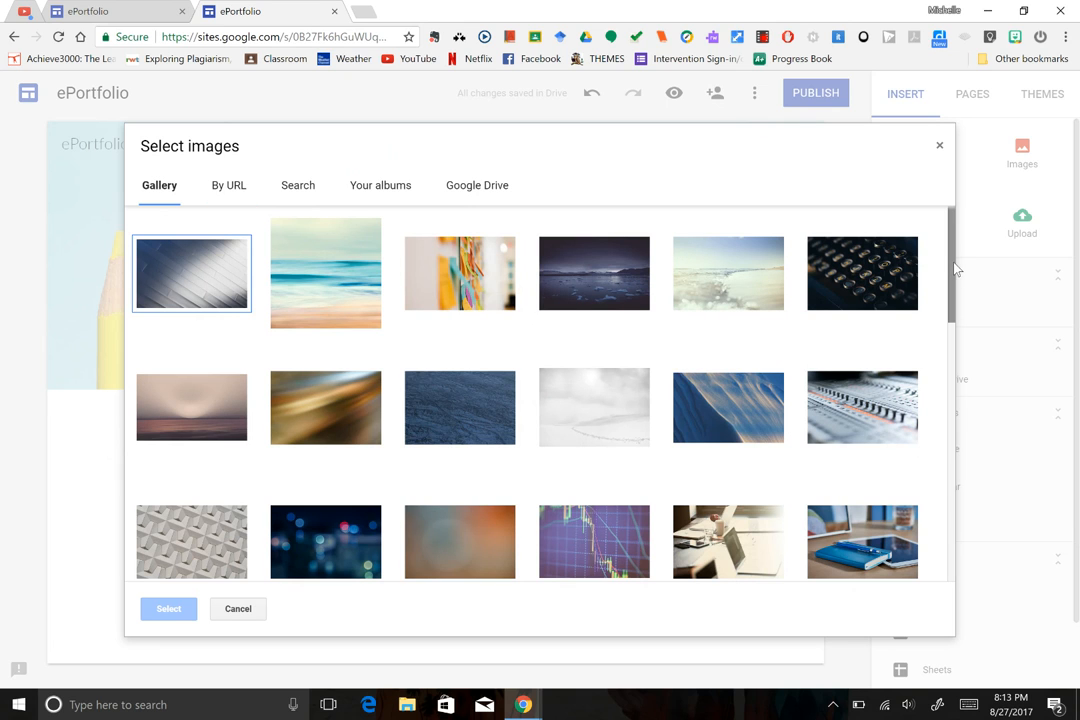
left_click_drag(952, 268, 936, 413)
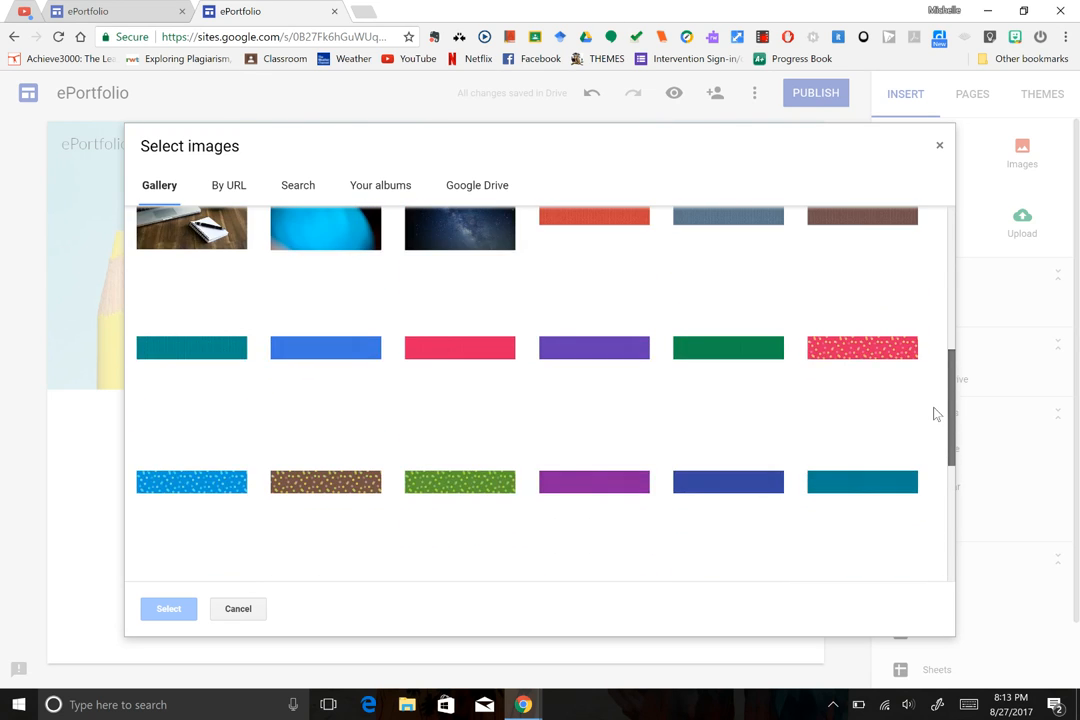
left_click(606, 362)
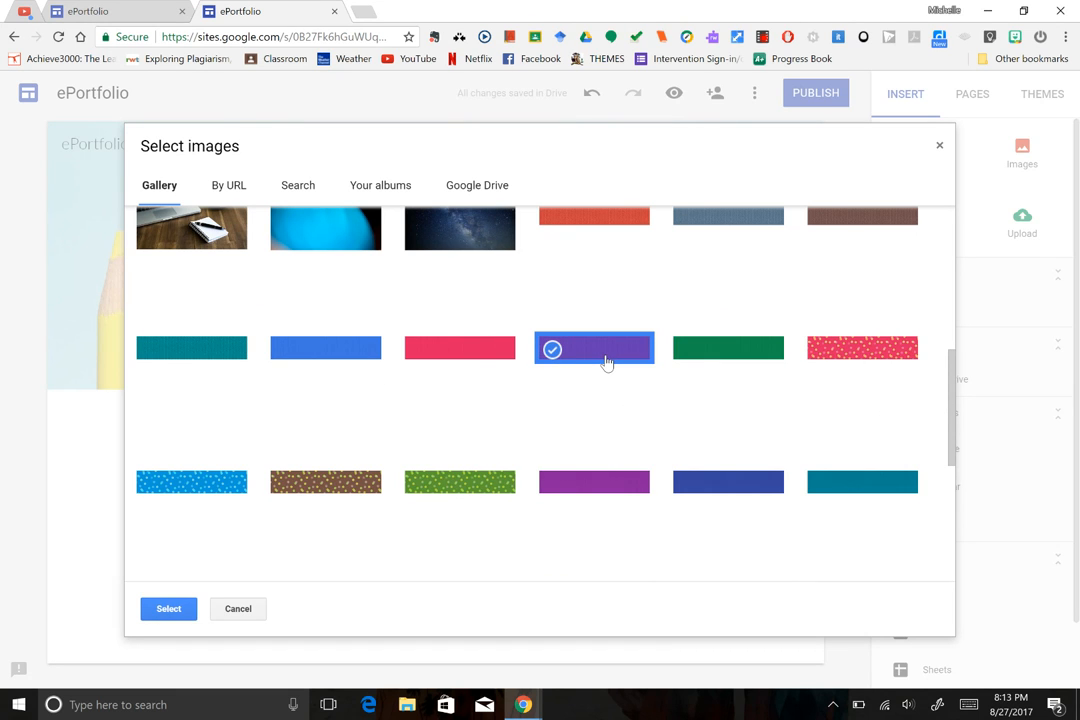
double_click(606, 362)
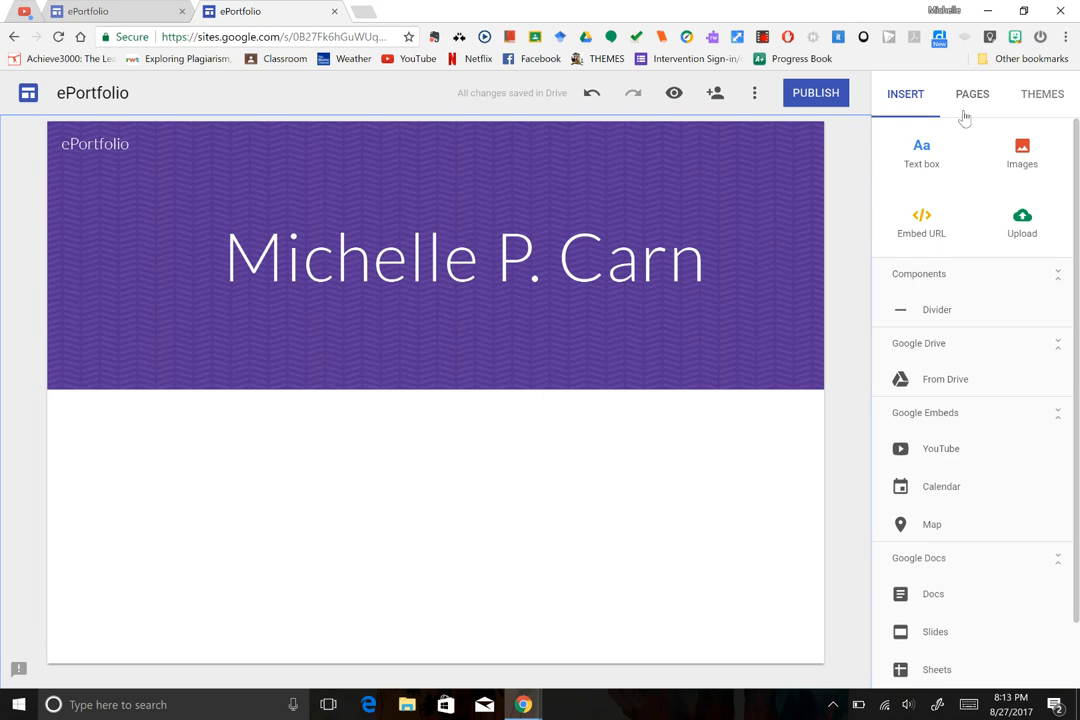
Try the Level theme in its blue, pink and green colours.
left_click(1038, 108)
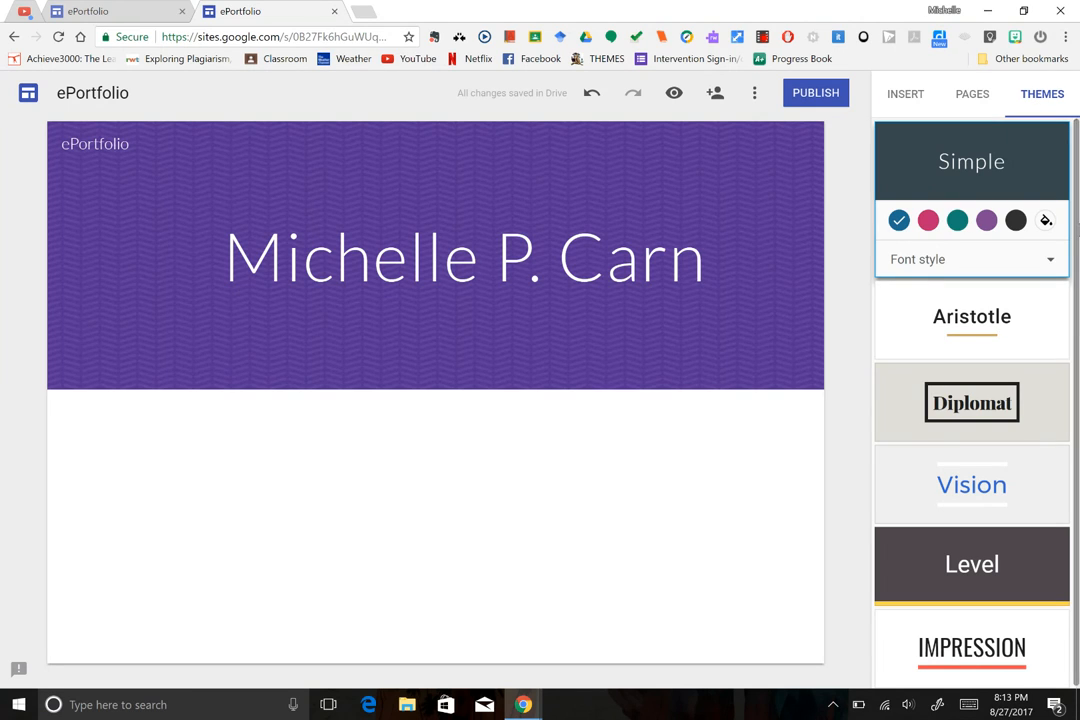
left_click_drag(1078, 230, 1078, 261)
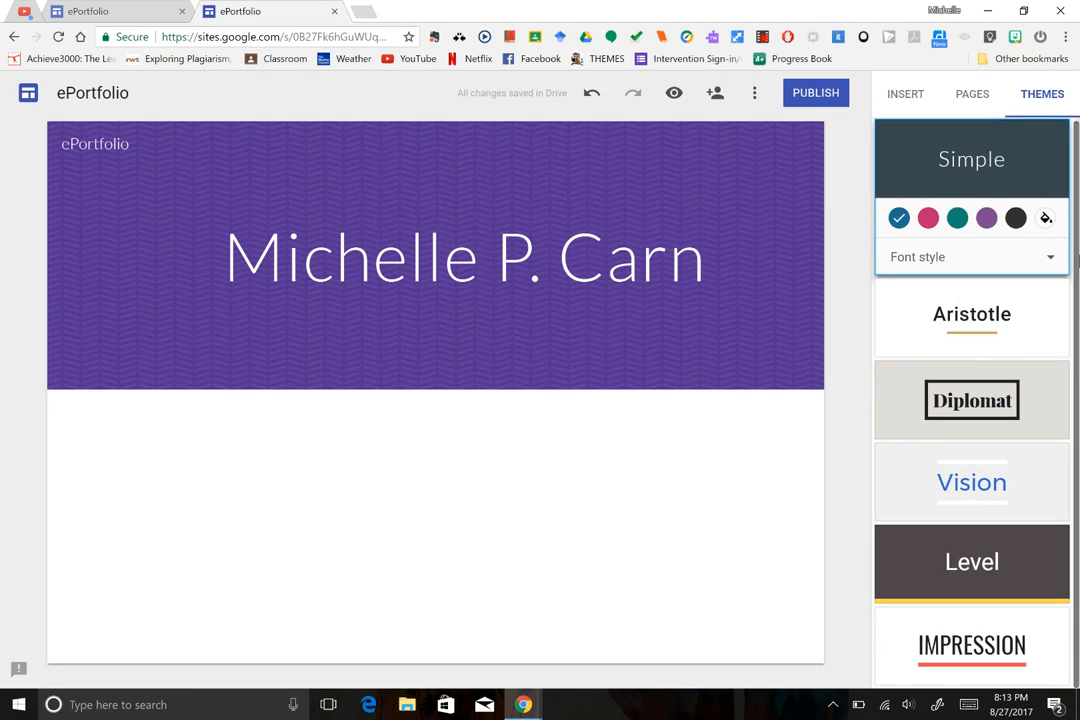
left_click(958, 565)
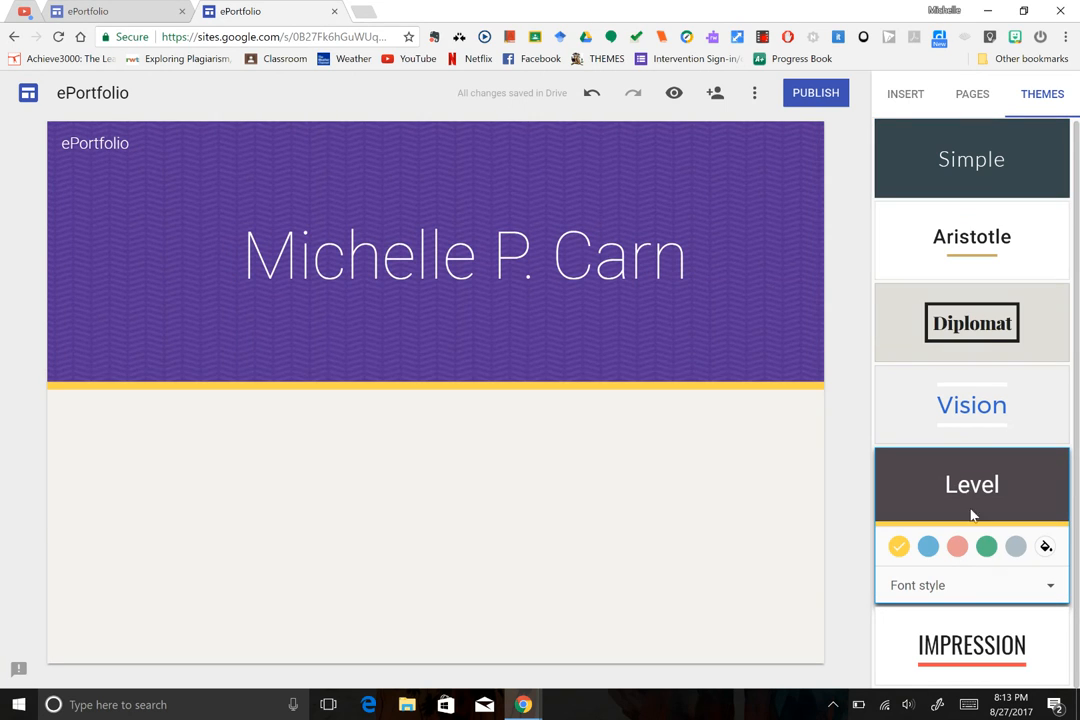
left_click(928, 546)
left_click(956, 548)
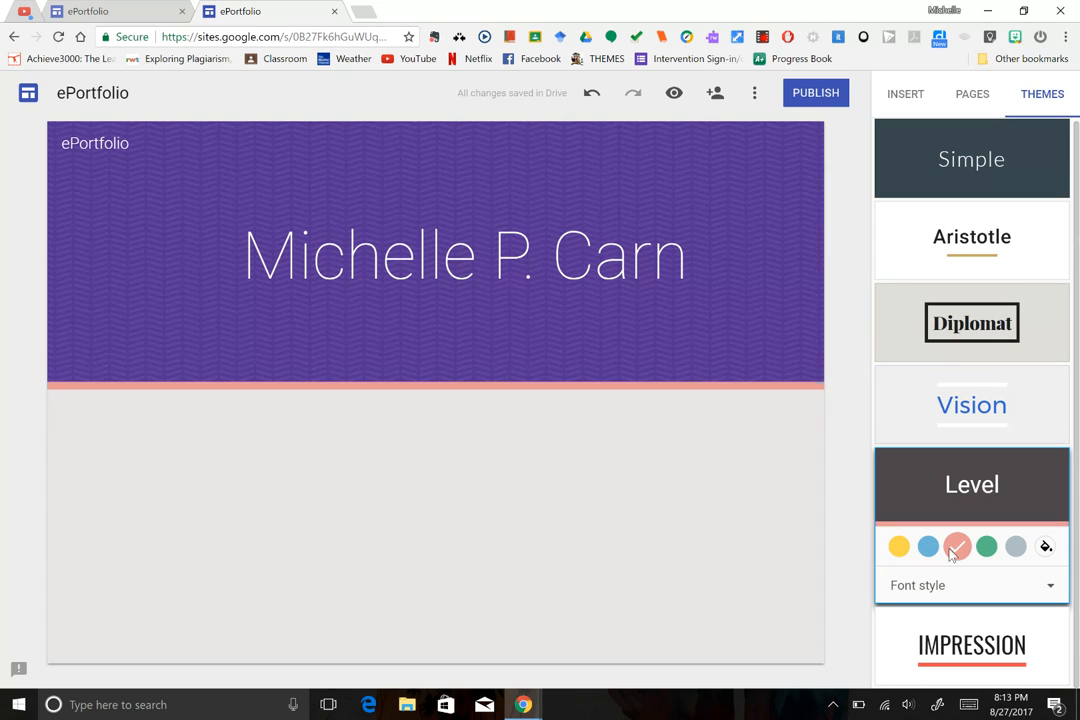
left_click(988, 557)
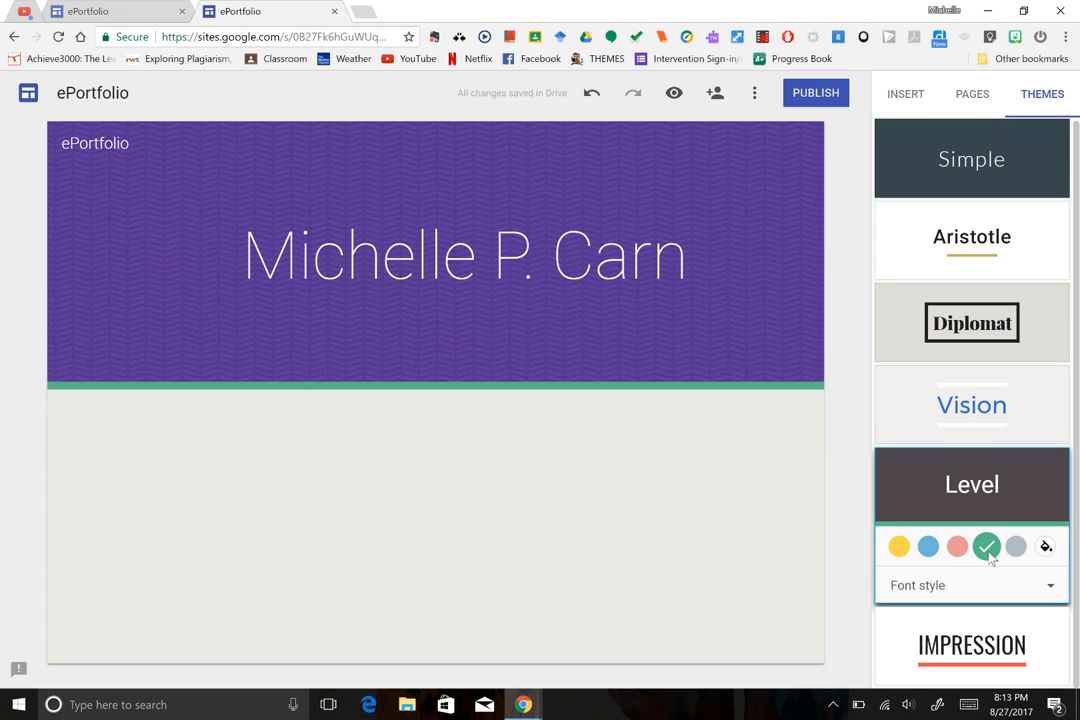
Apply the Diplomat theme with its maroon colour.
left_click(1018, 331)
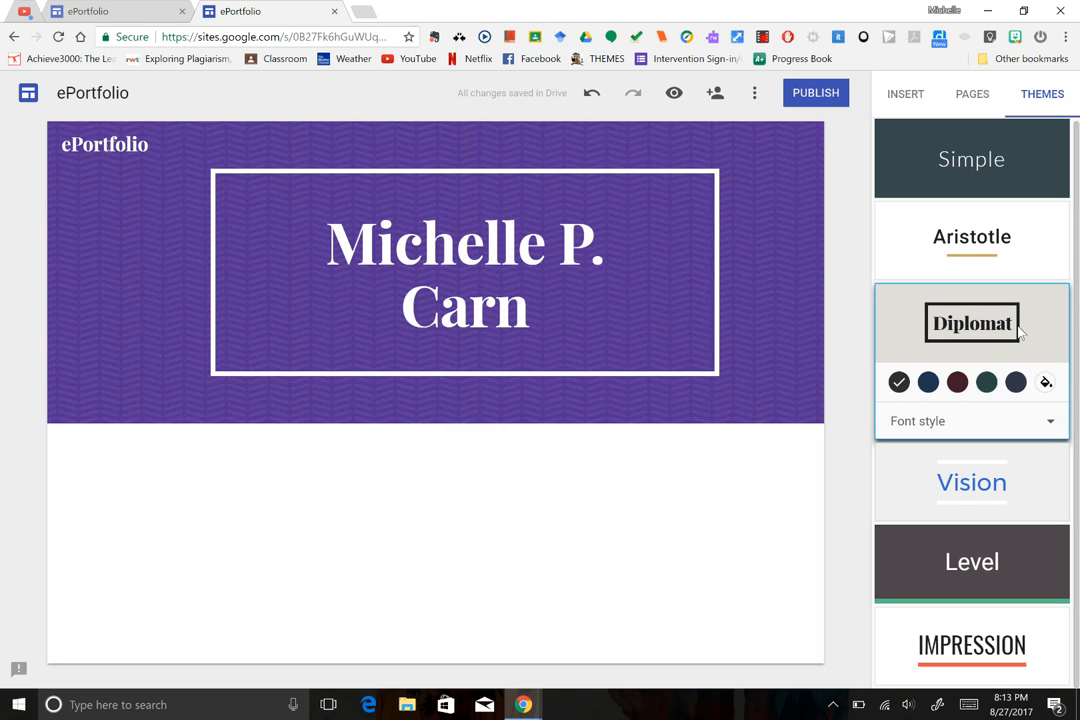
left_click(930, 387)
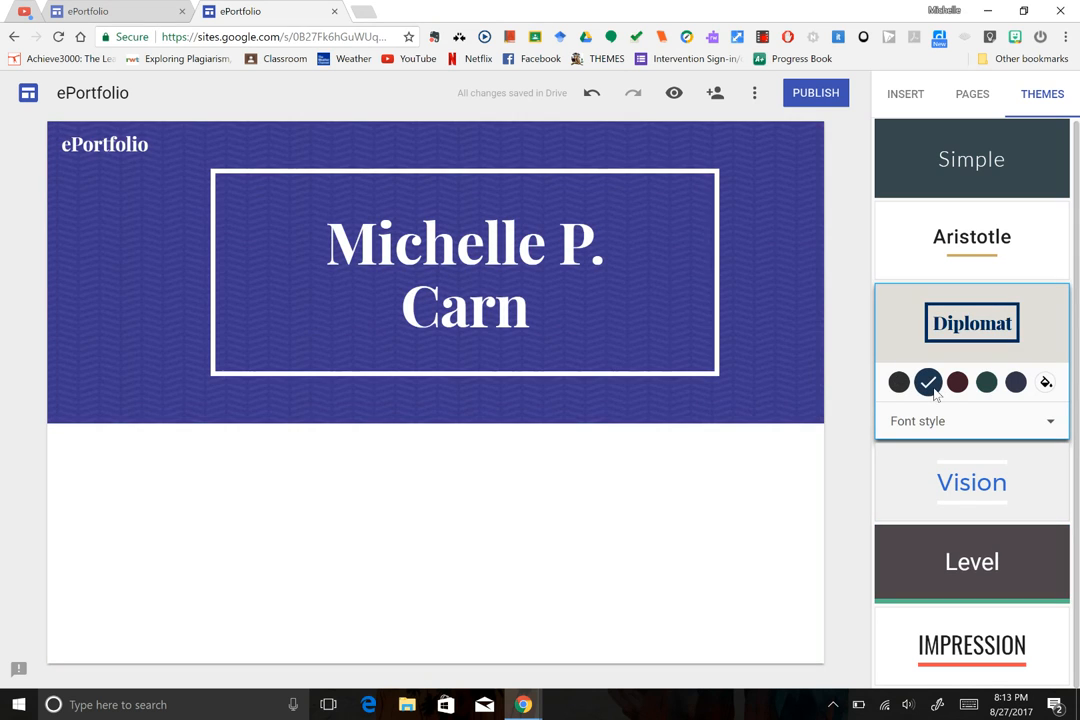
left_click(957, 384)
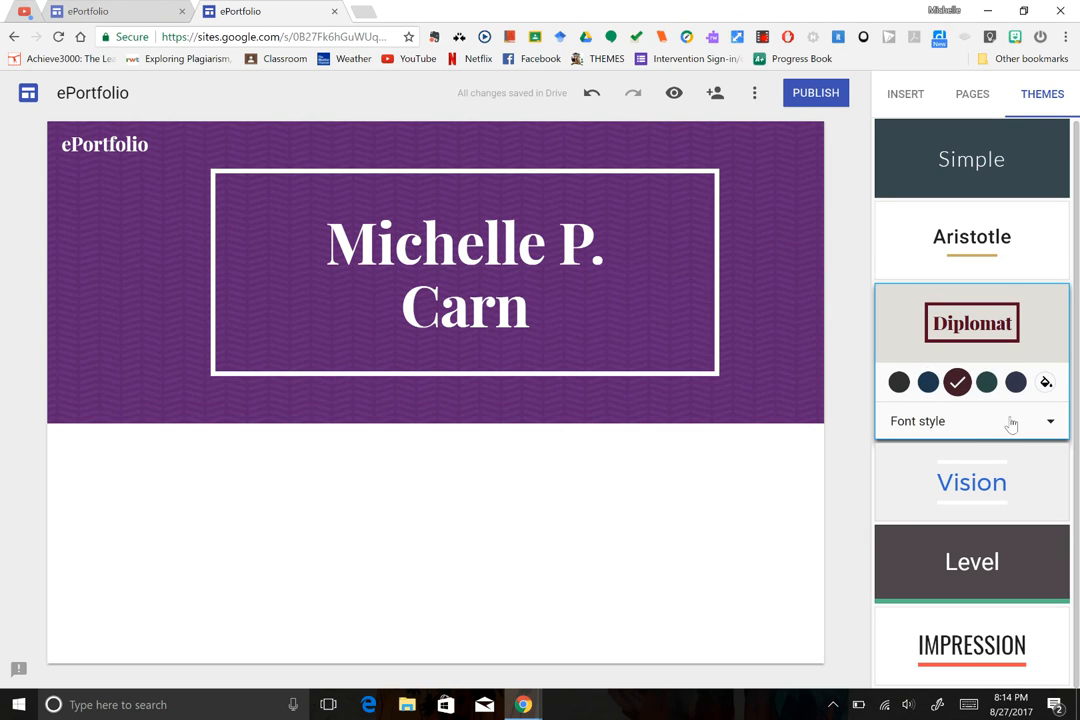
left_click(1046, 384)
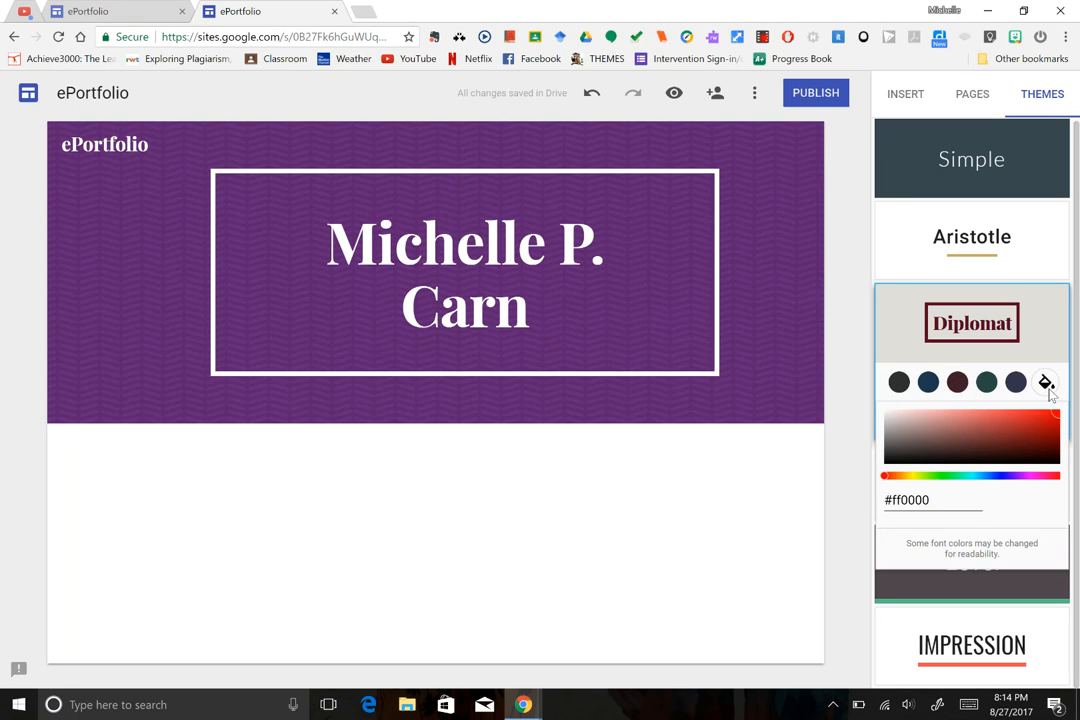
left_click(1053, 366)
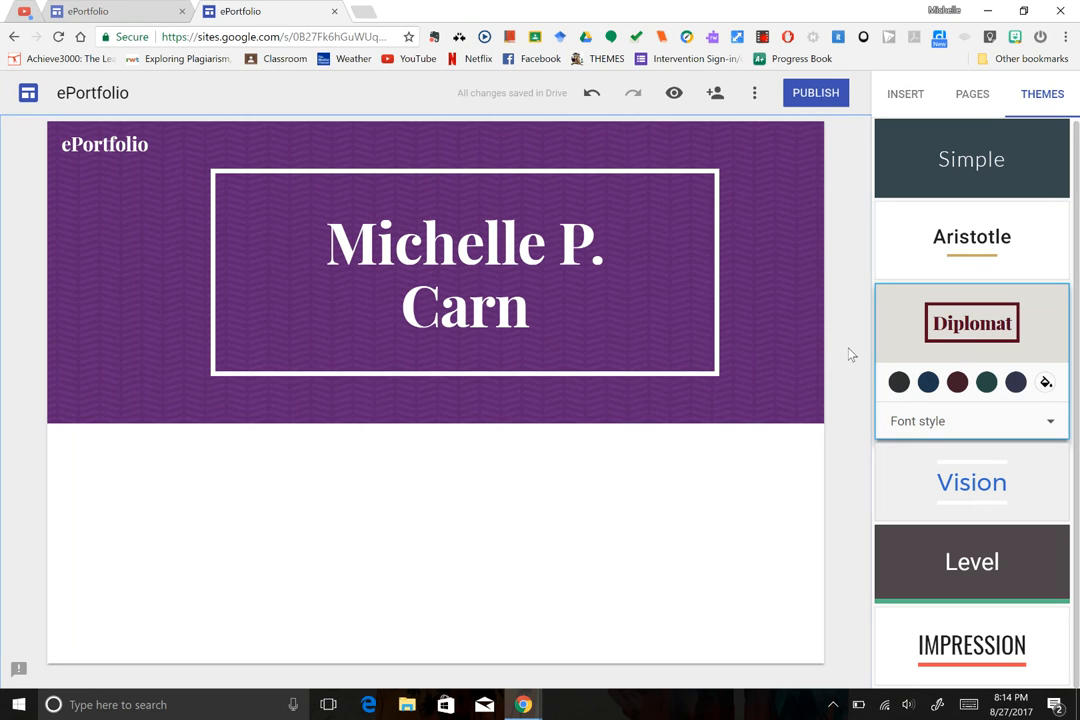
Insert eportfolio.JPG from recent Drive files into a section below the header.
left_click(898, 97)
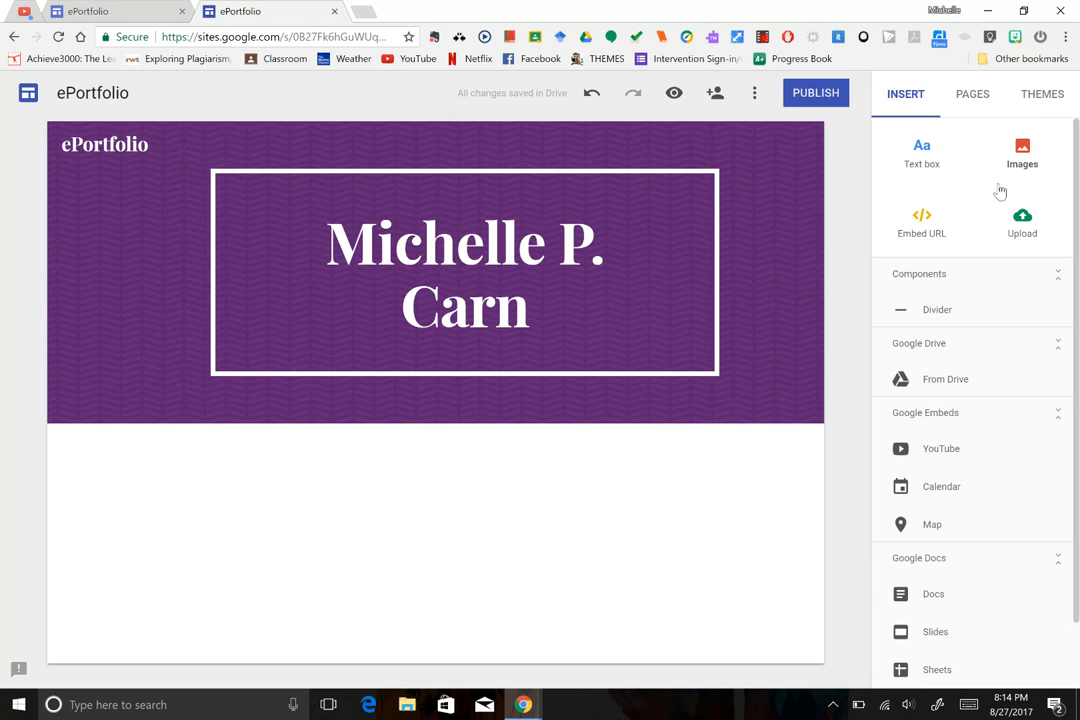
left_click(1024, 152)
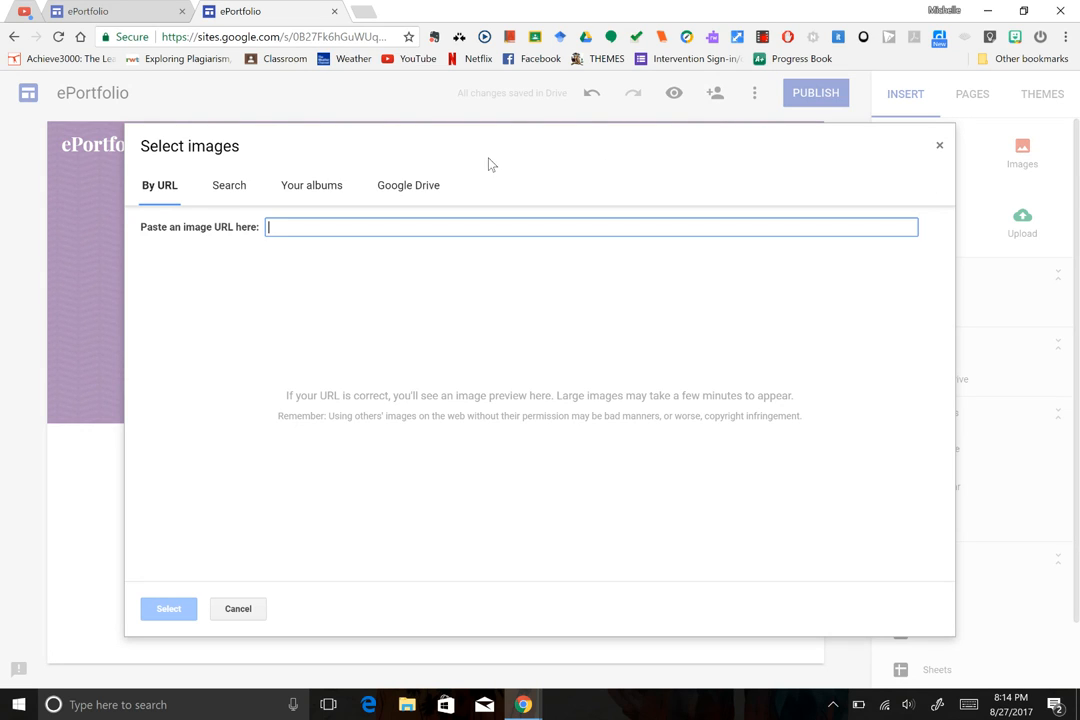
left_click(402, 190)
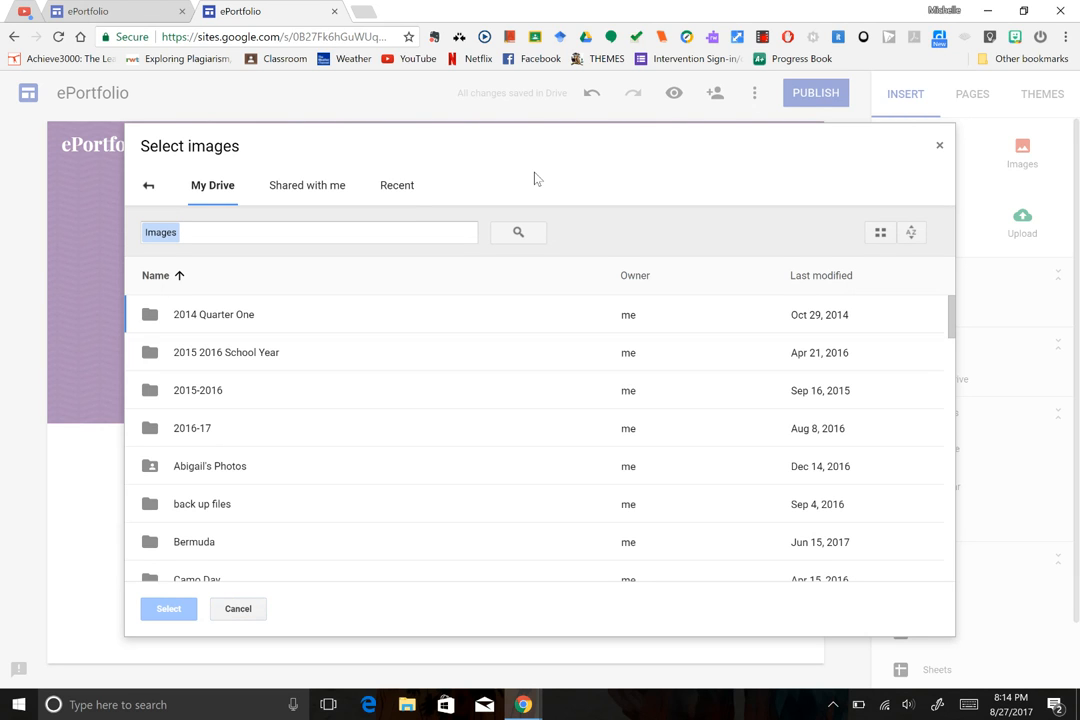
left_click(399, 188)
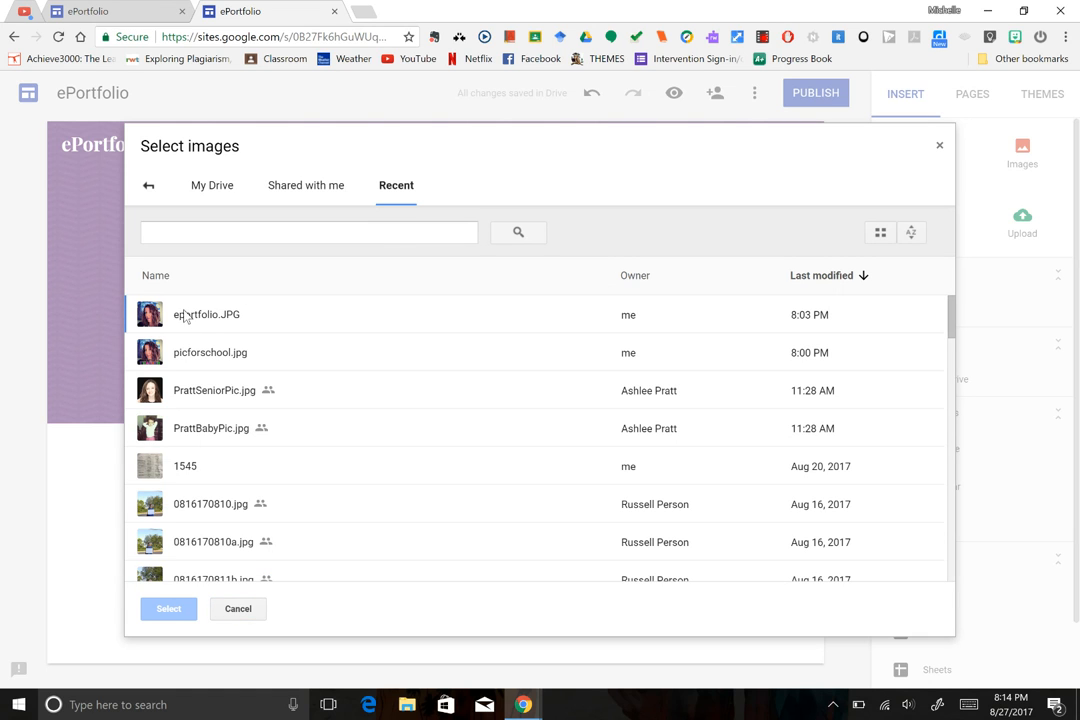
double_click(188, 318)
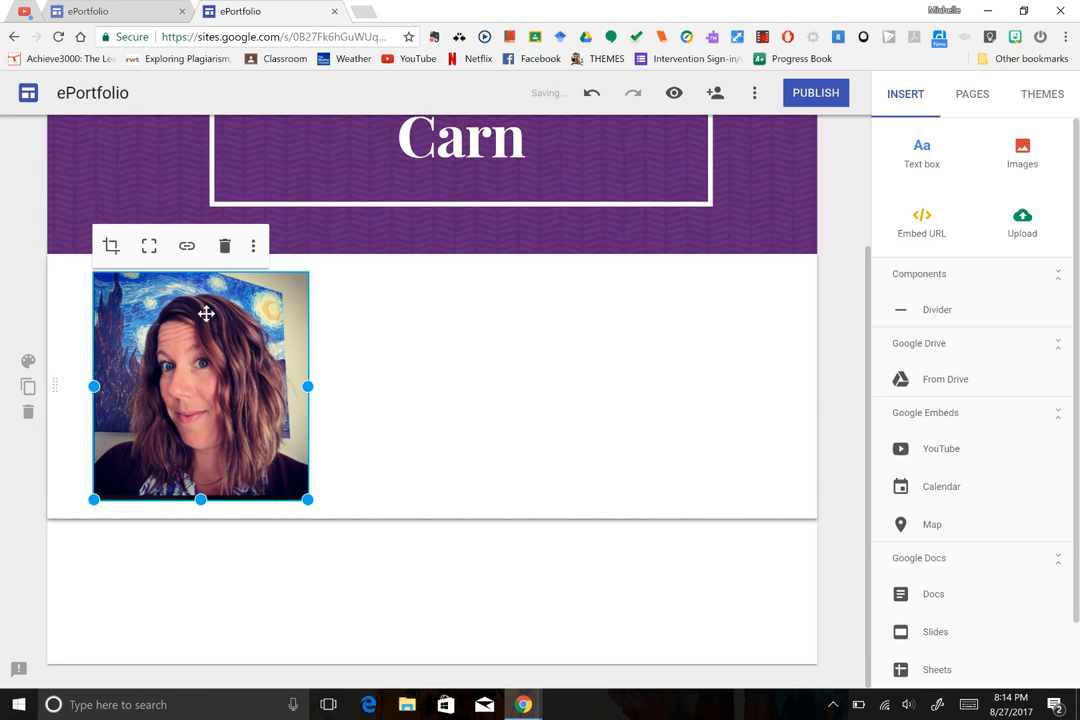
left_click(566, 398)
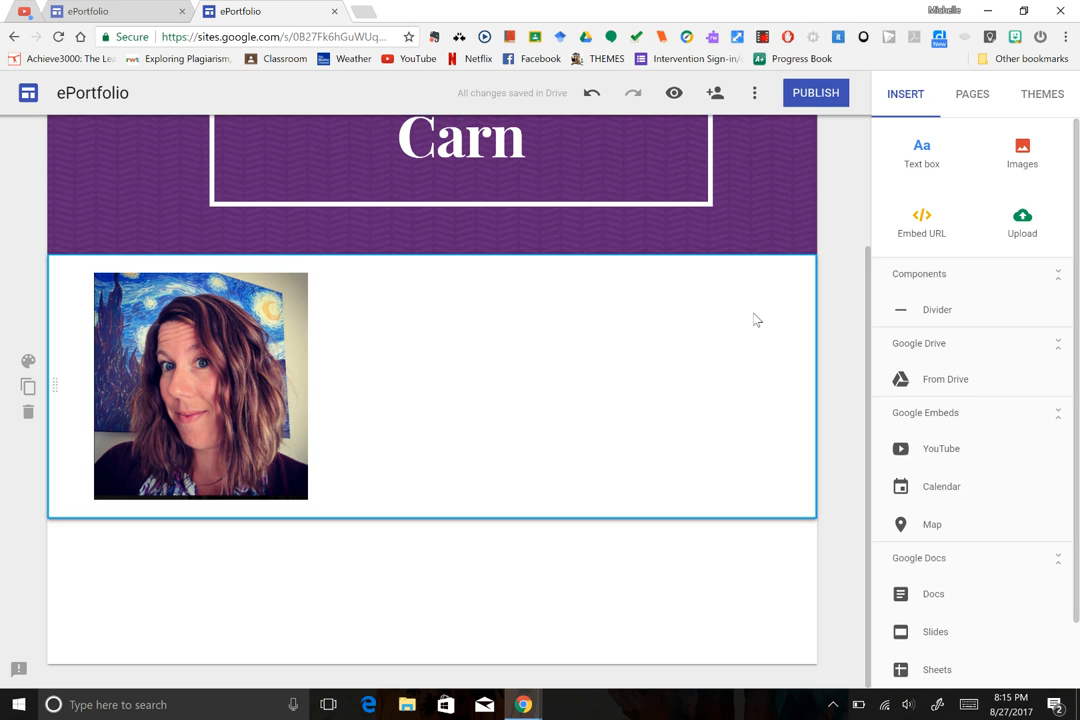
Place a new text box beside the photo and copy the welcome paragraph from the example site.
left_click(921, 150)
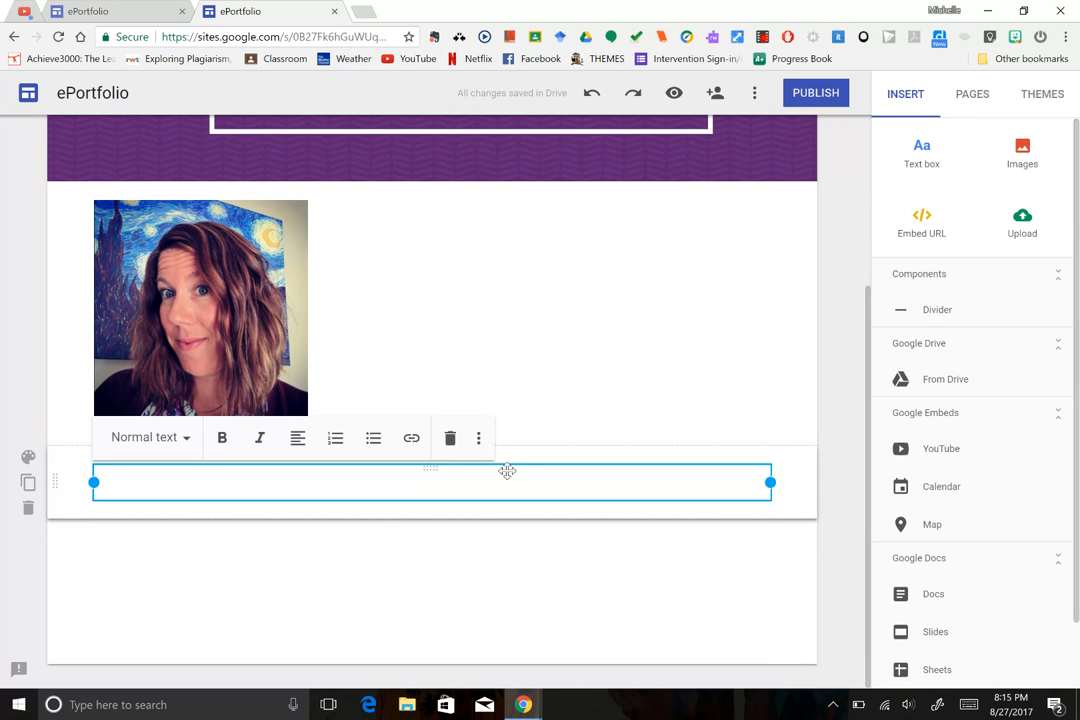
left_click_drag(507, 471, 545, 330)
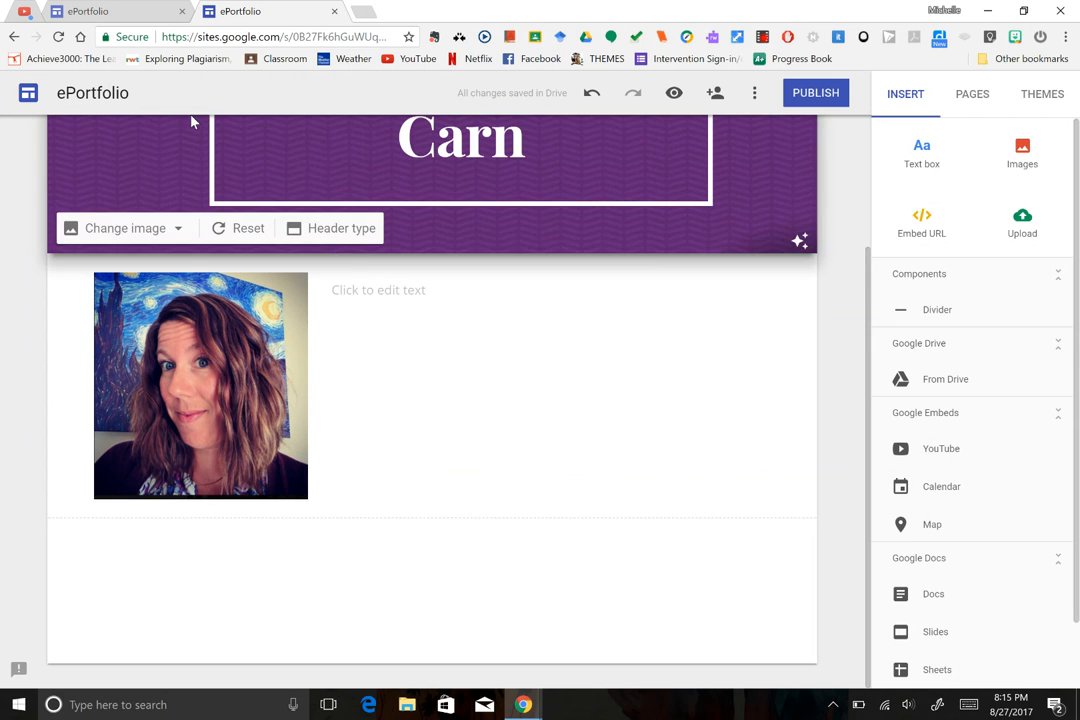
left_click(100, 12)
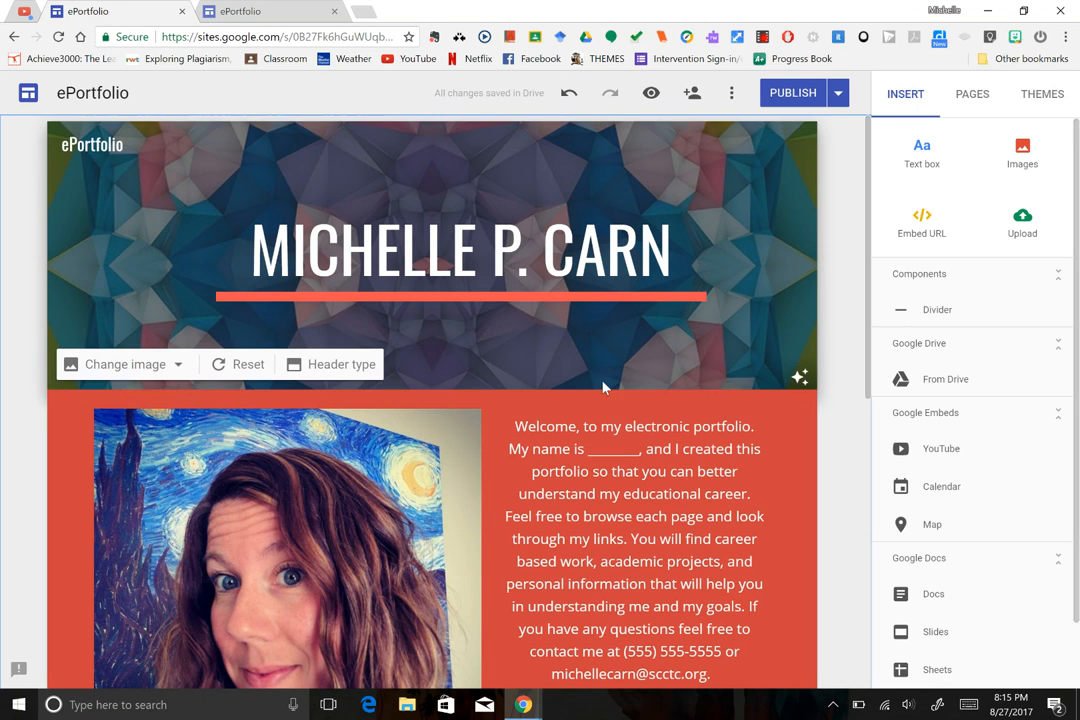
scroll(839, 385, "down", 1)
scroll(432, 400, "down", 1)
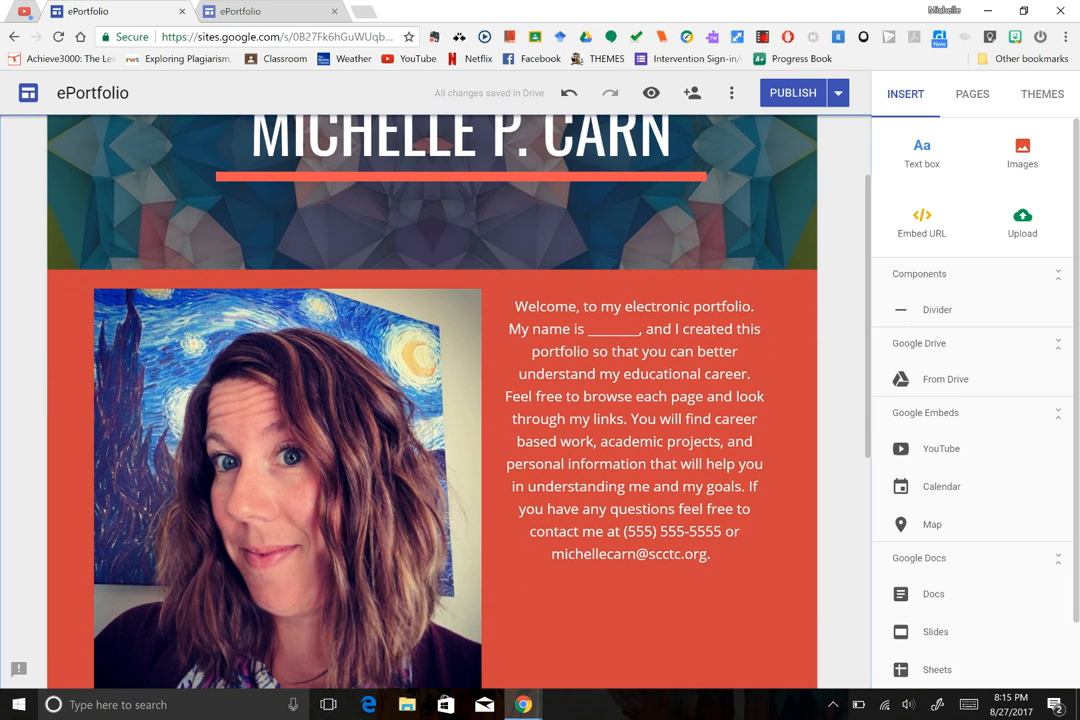
left_click_drag(515, 306, 712, 556)
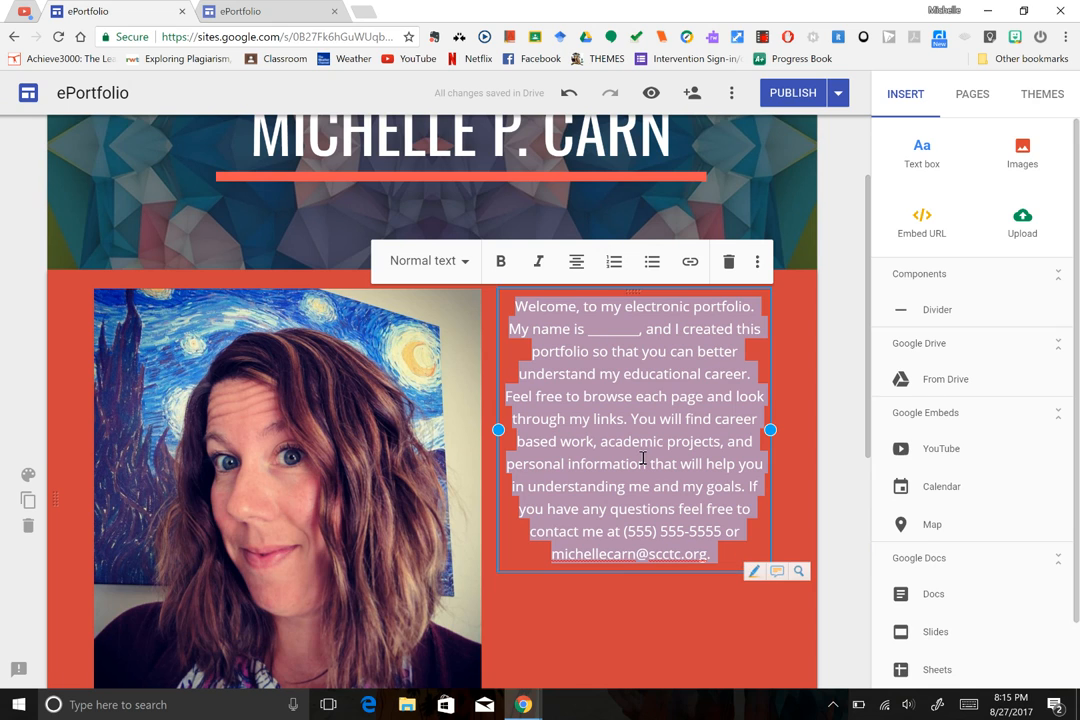
Paste the welcome paragraph into the text box, widen it slightly, and add another text box below.
left_click(262, 11)
left_click(406, 300)
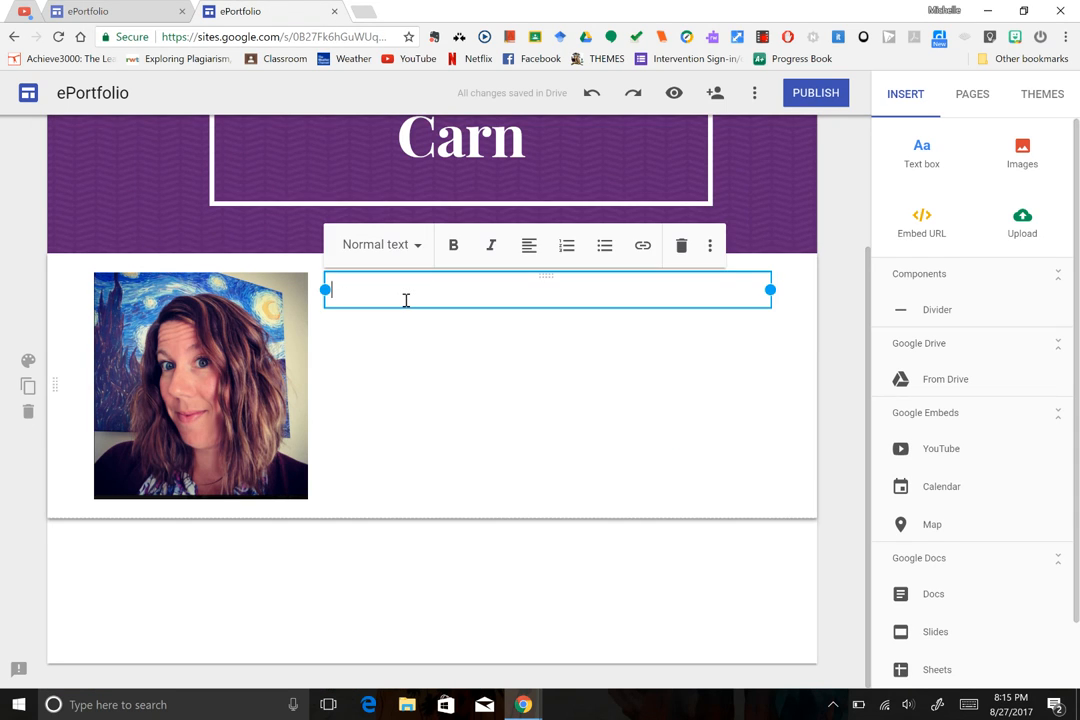
key("ctrl+v")
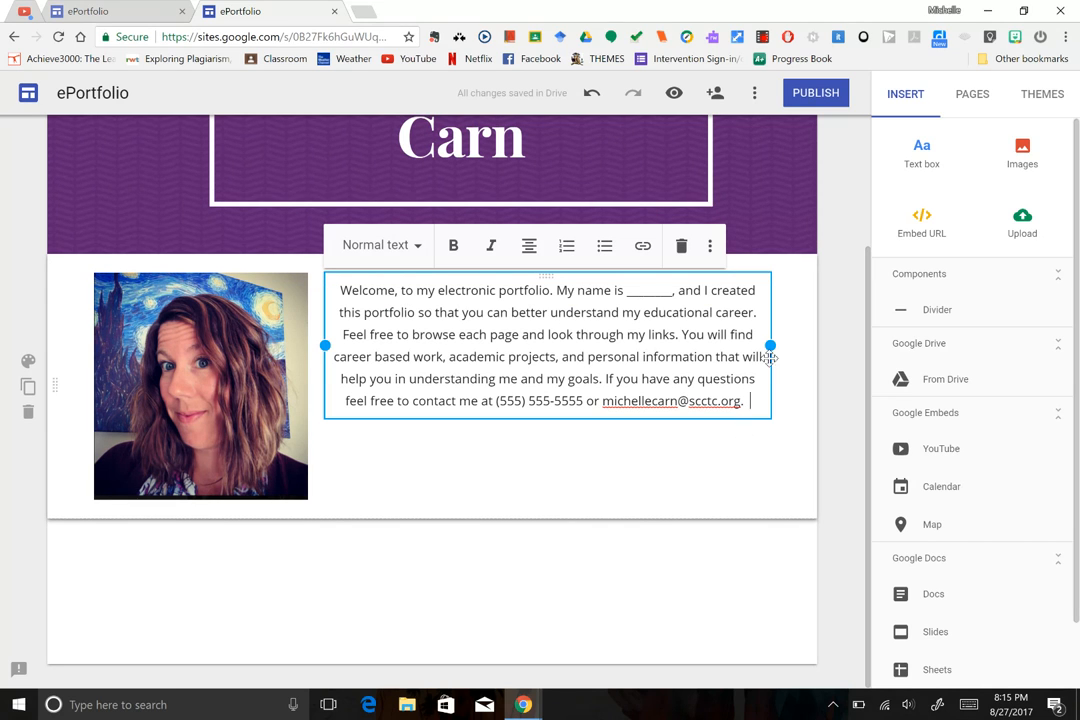
left_click_drag(771, 345, 789, 347)
left_click(730, 458)
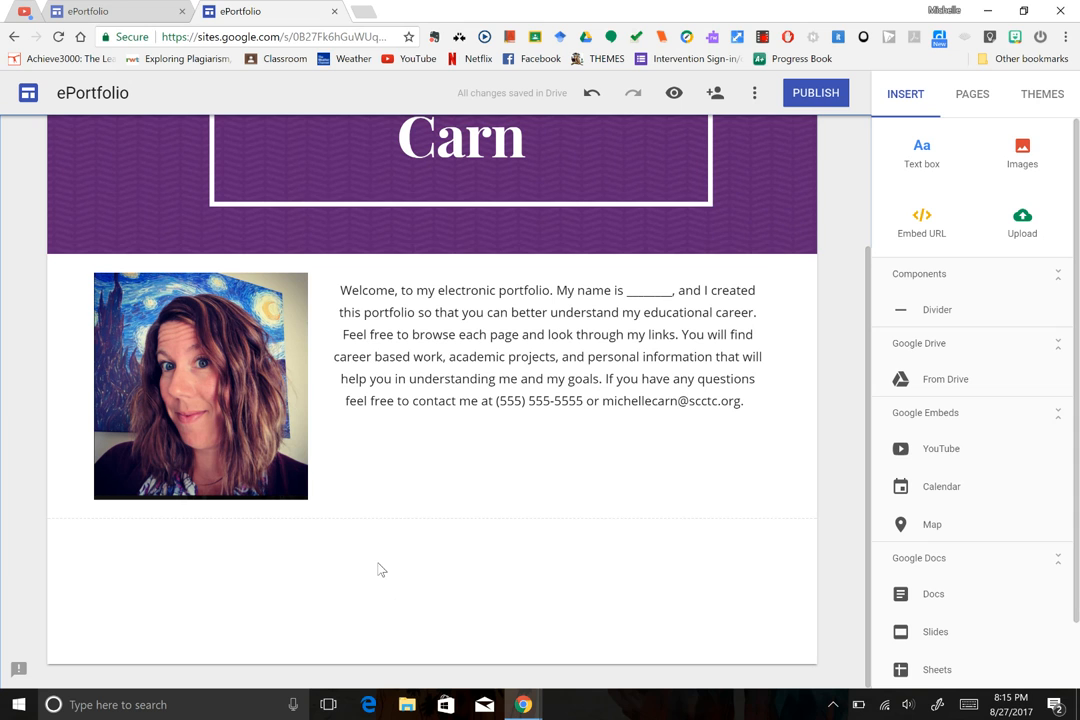
left_click(921, 160)
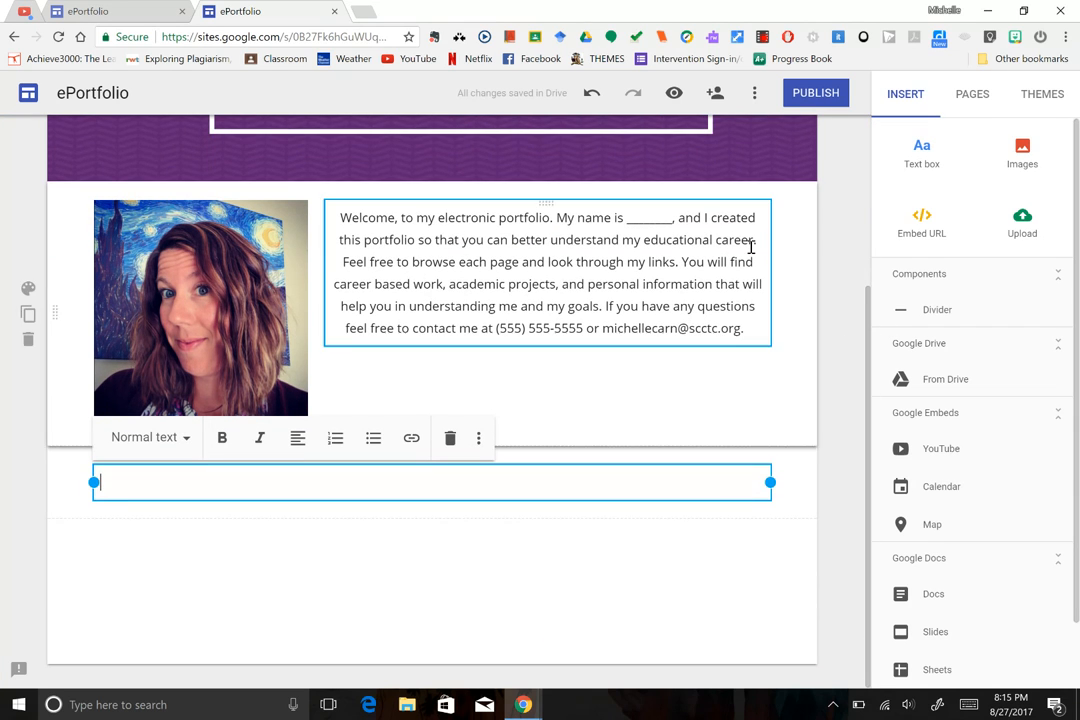
Paste the example site's about-me paragraph into the new text box, changing 'CT program' to 'CT program/certification'.
left_click(97, 18)
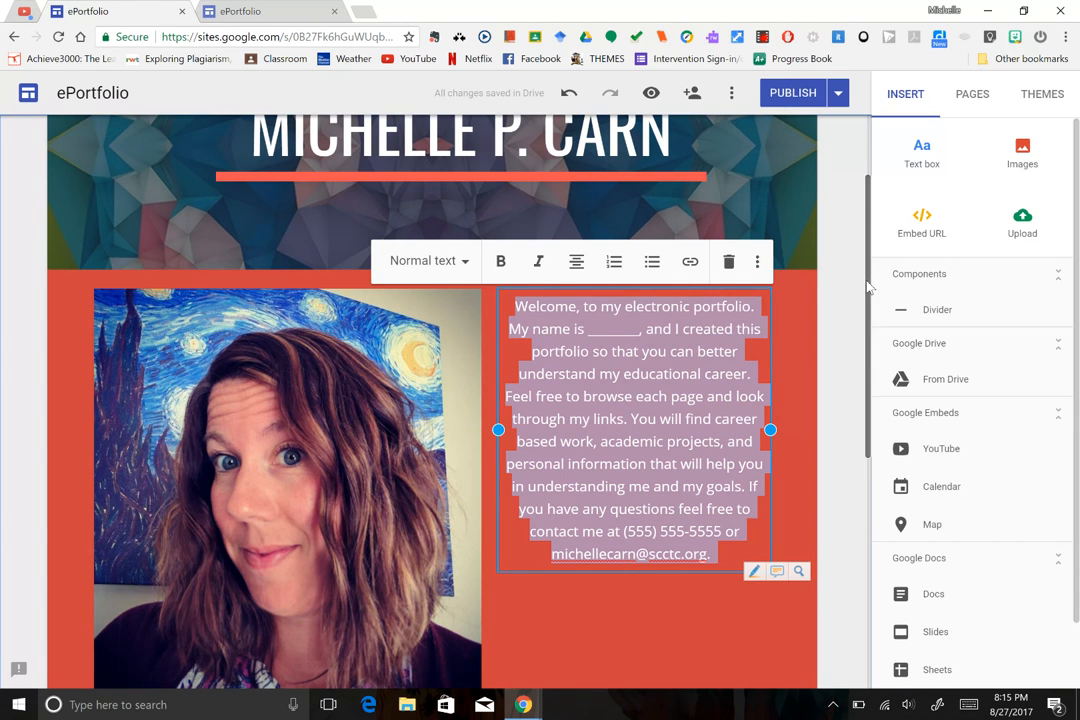
scroll(856, 422, "down", 4)
left_click(563, 432)
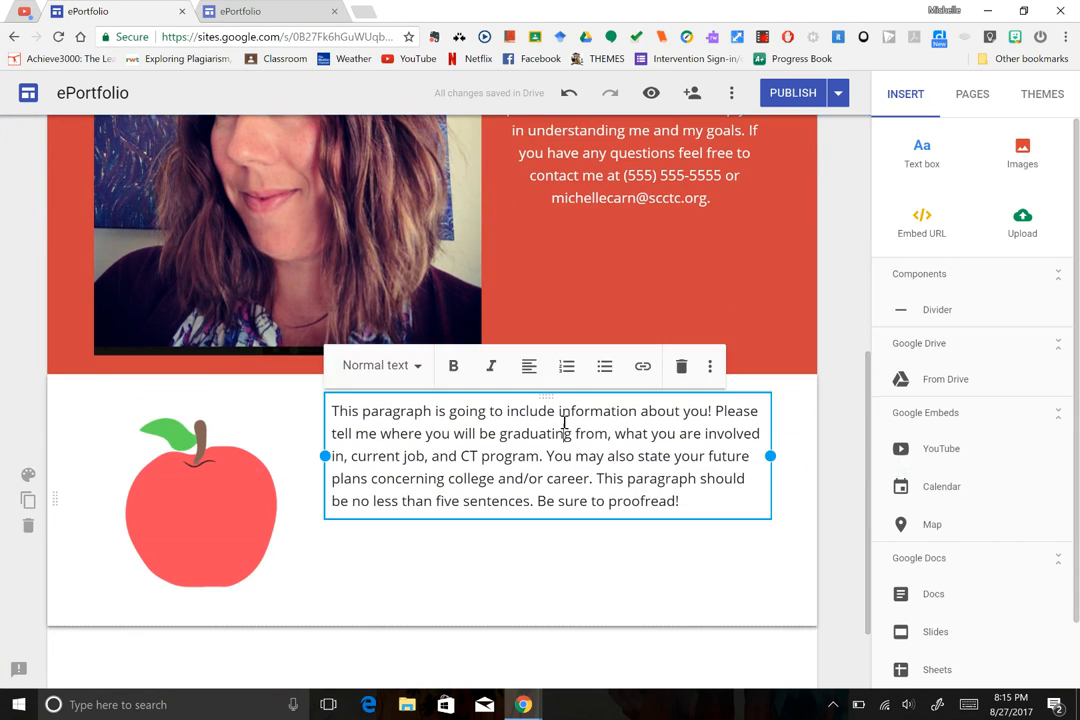
left_click_drag(331, 412, 741, 527)
key("ctrl+c")
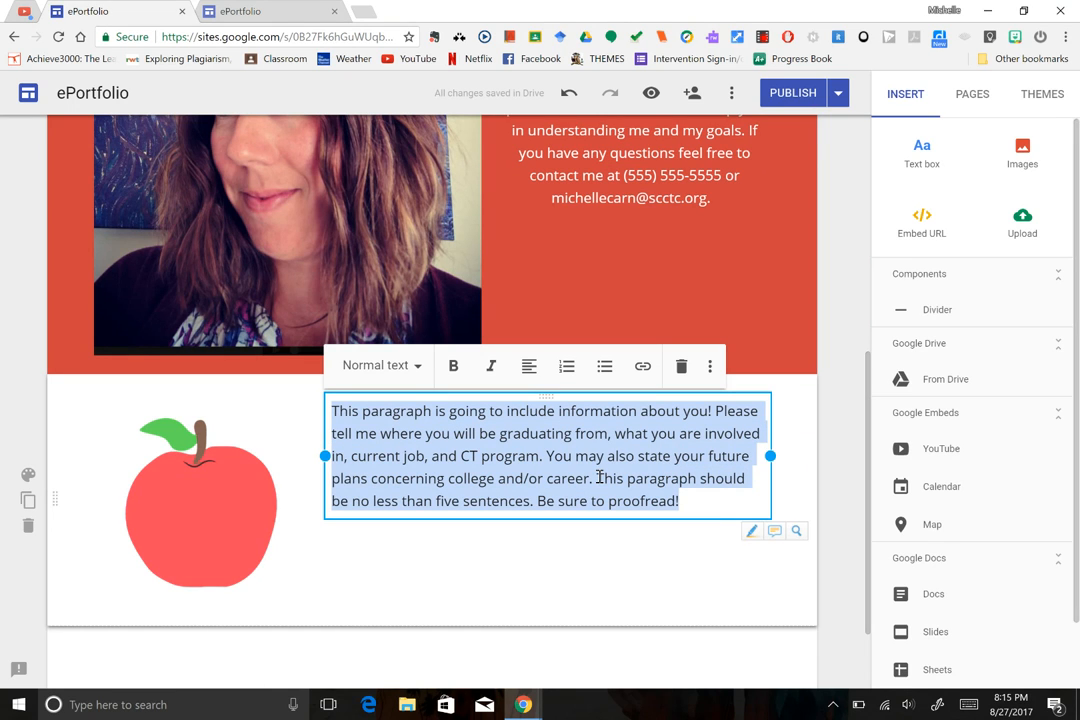
left_click(250, 12)
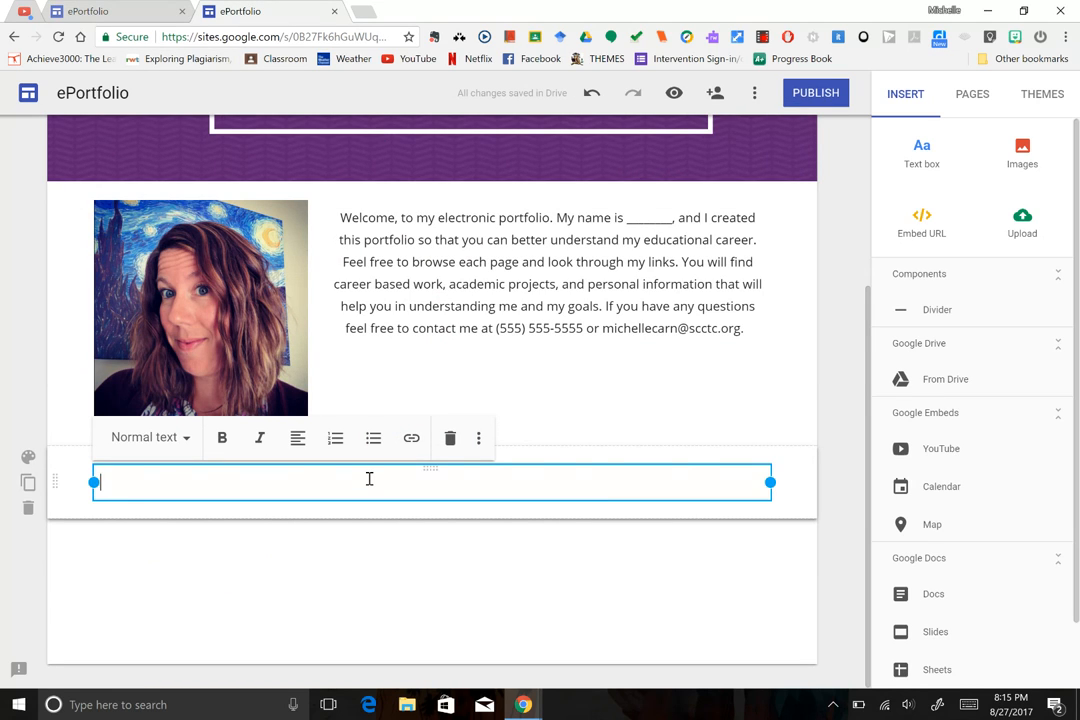
key("ctrl+v")
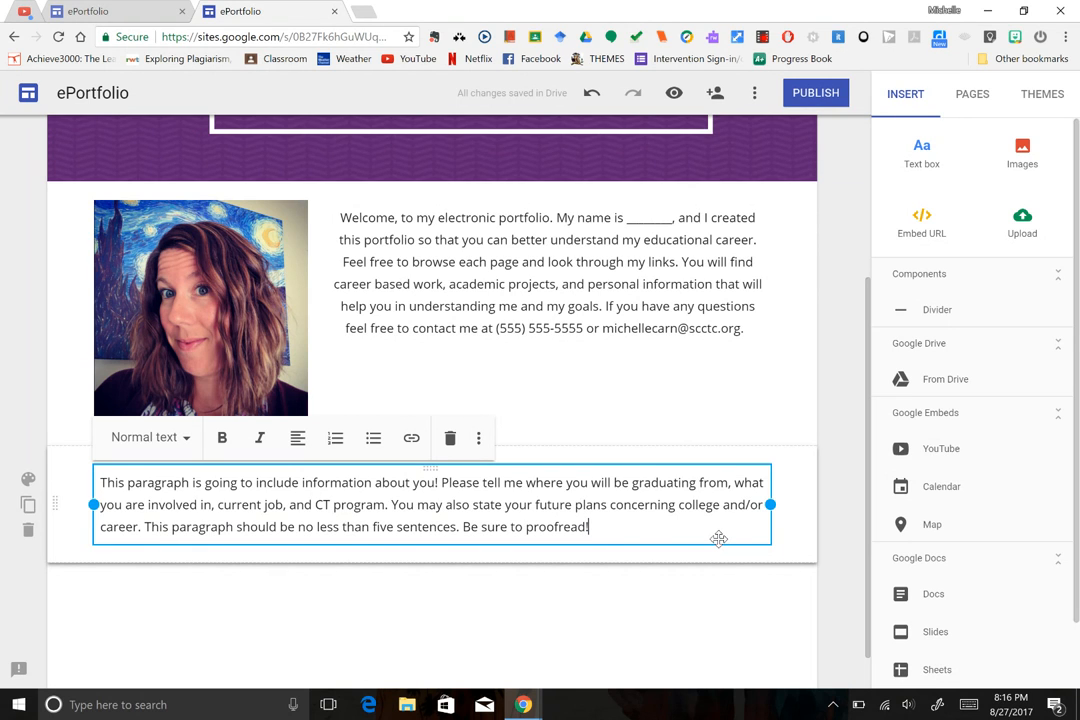
left_click(386, 505)
type("program/certifi")
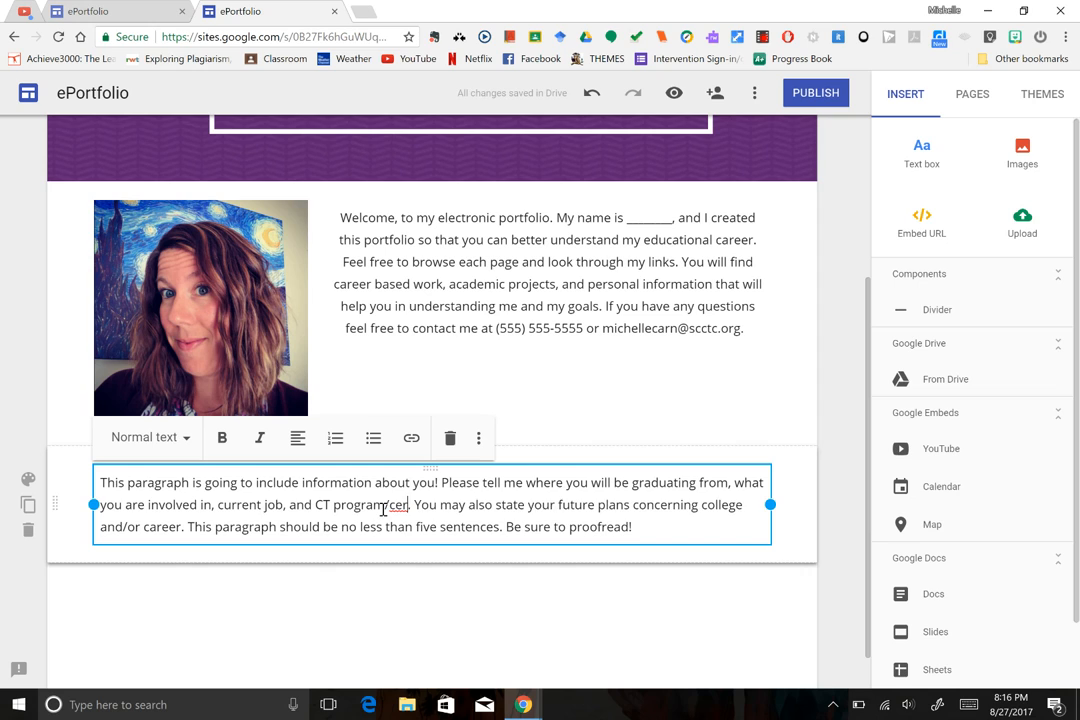
type("cation")
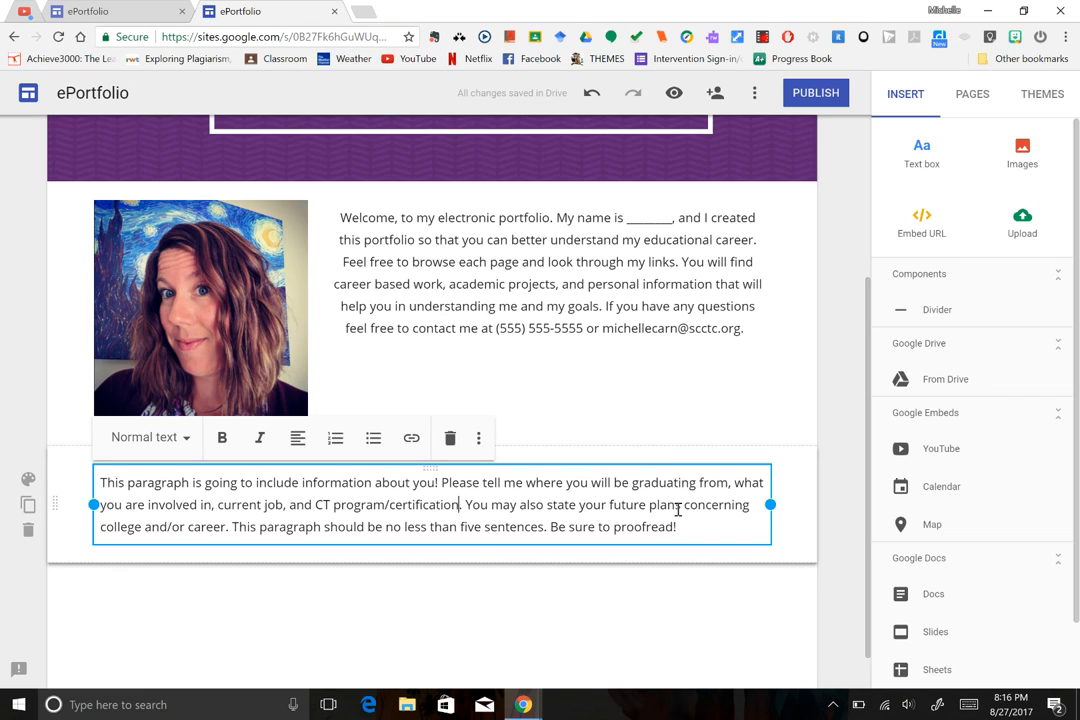
Apply the dark maroon Emphasis 2 section style to the about-me section.
left_click(788, 541)
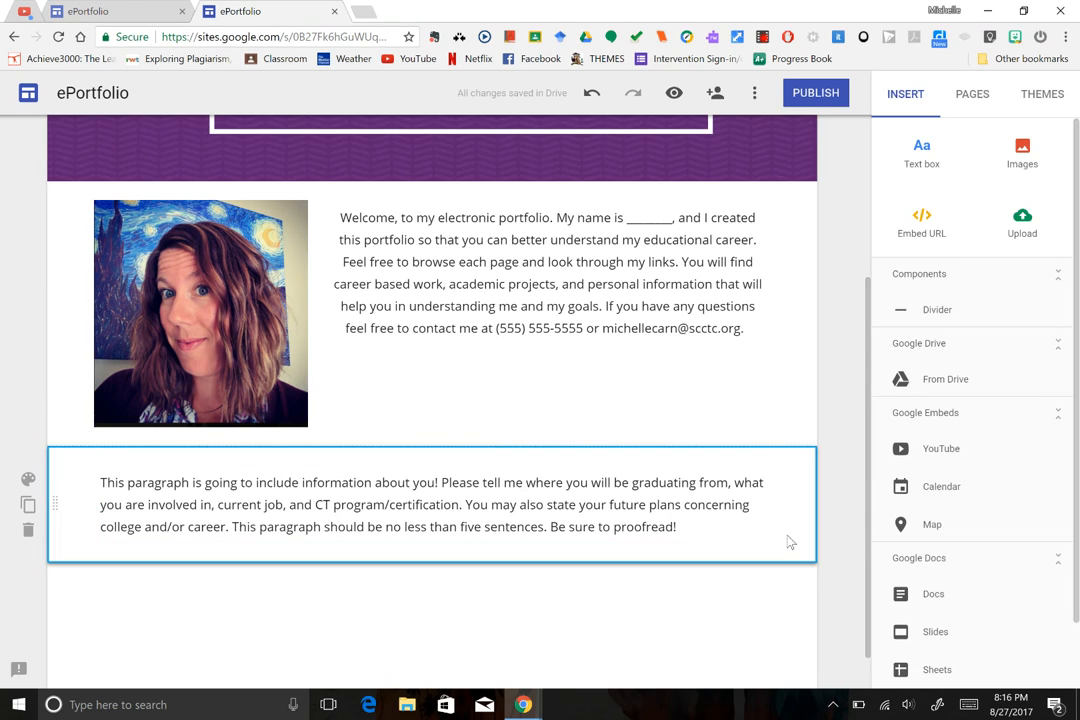
left_click(28, 480)
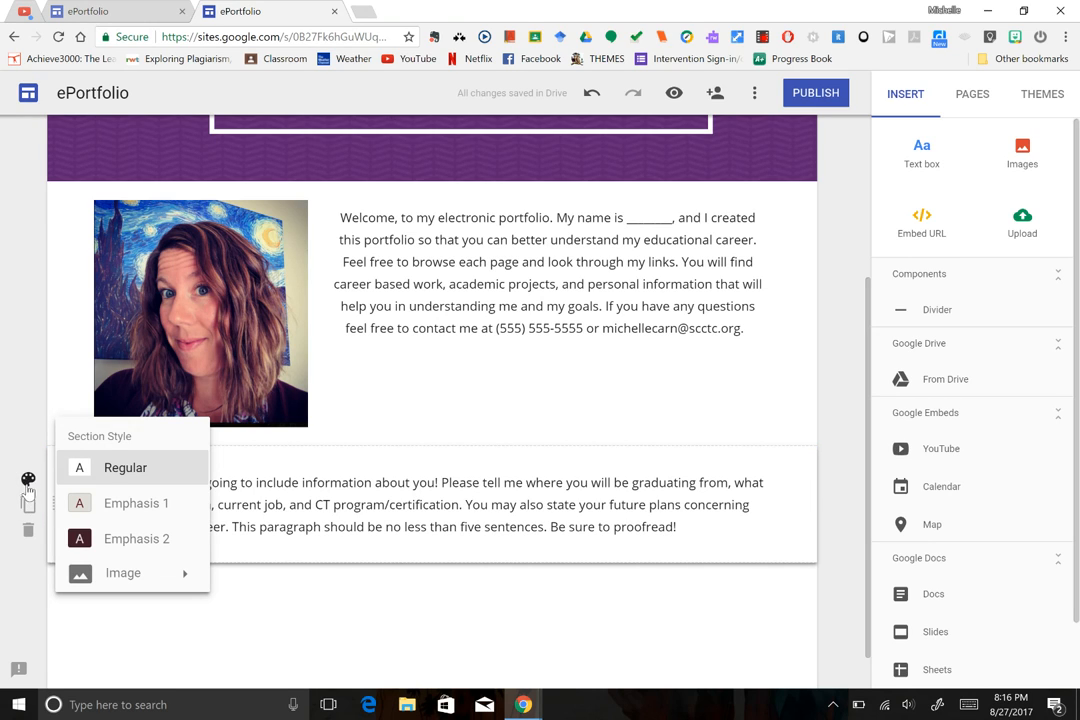
left_click(141, 508)
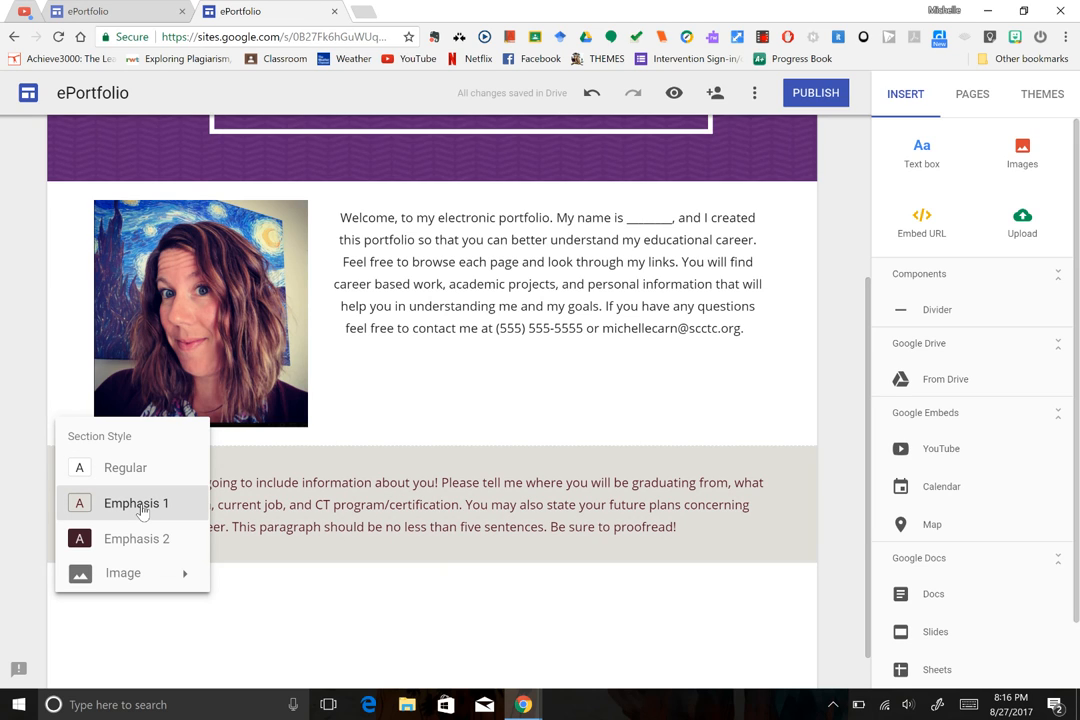
left_click(135, 540)
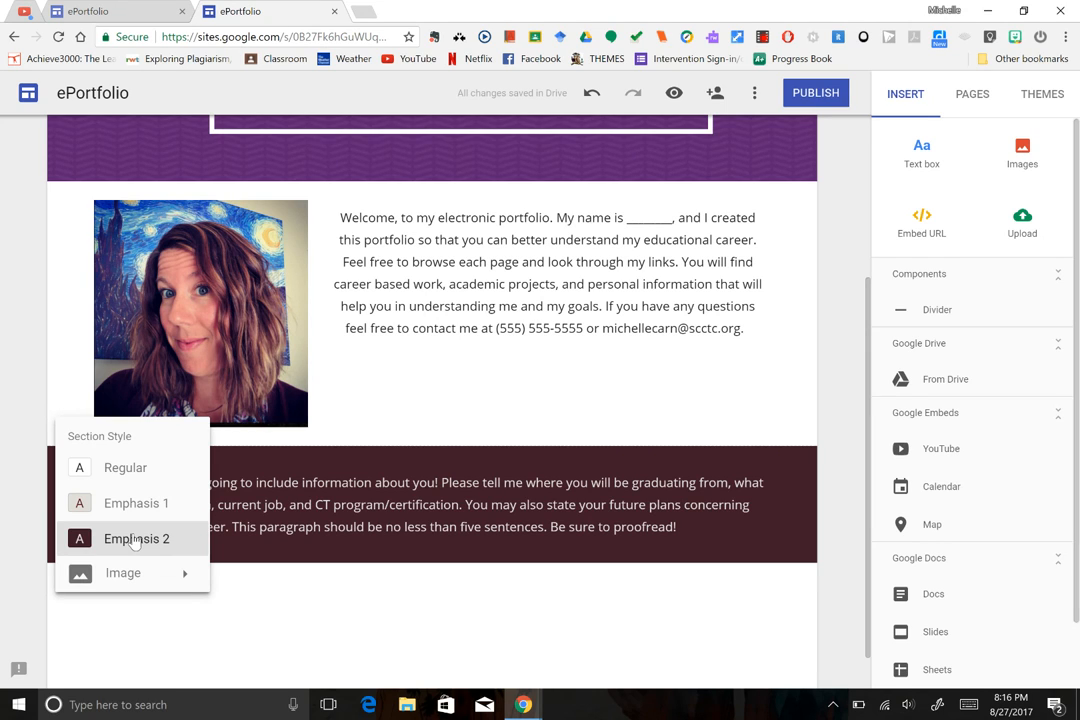
left_click(848, 373)
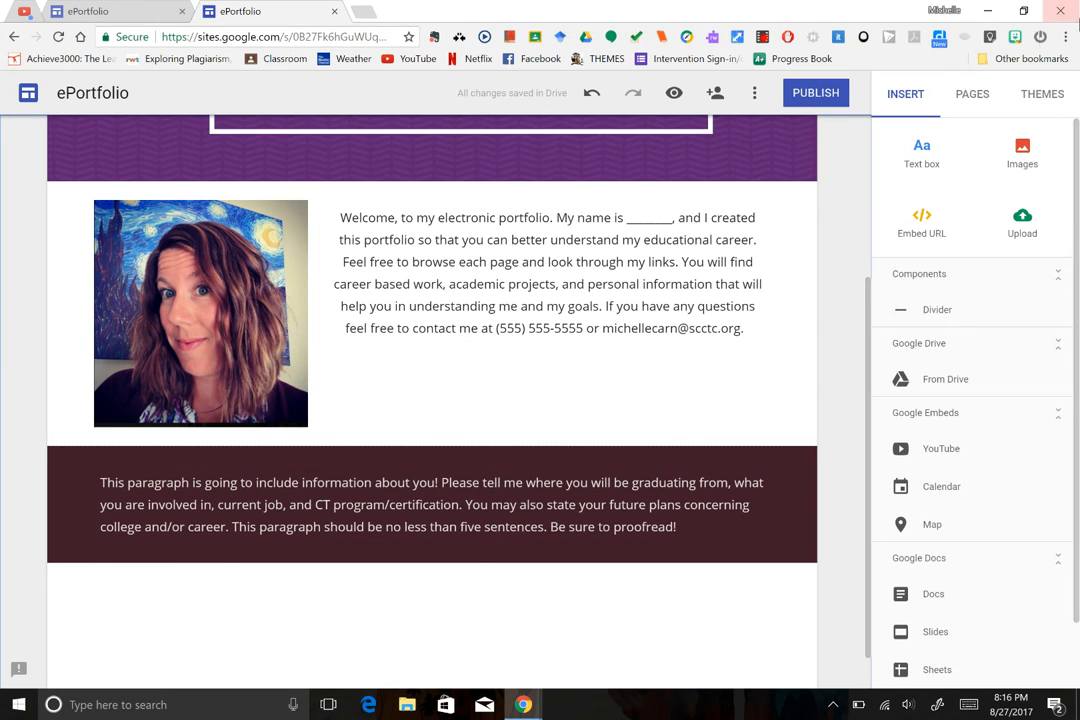
Preview the Diplomat theme's charcoal, dark blue and slate purple colours, then settle on dark green.
left_click(1045, 96)
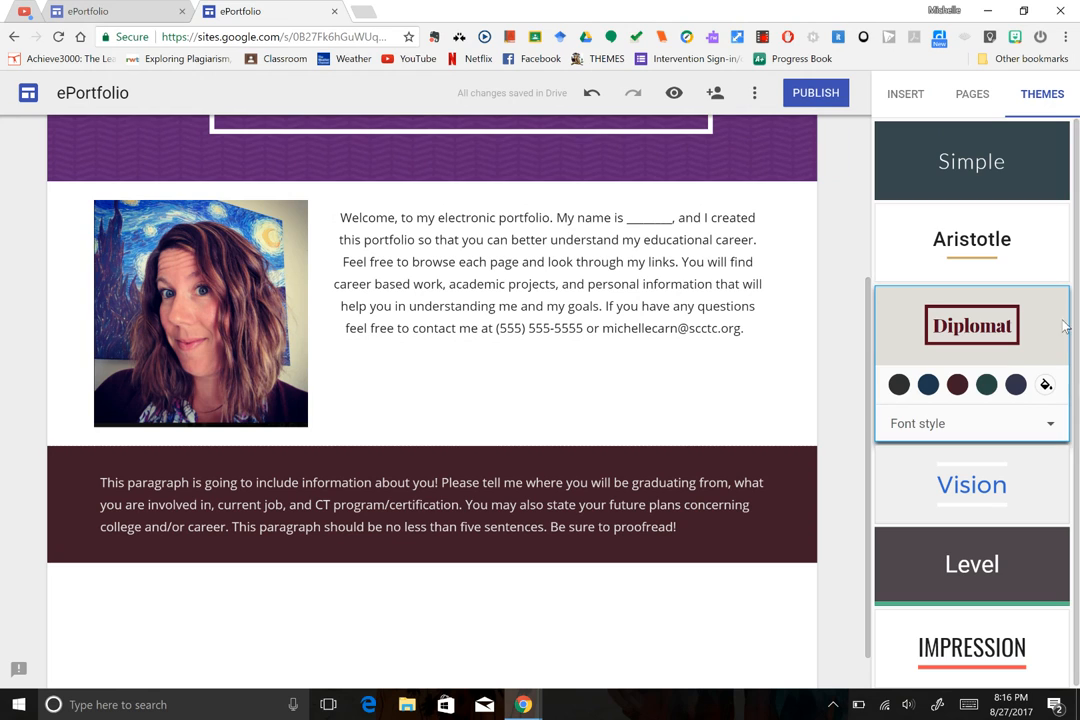
left_click(900, 386)
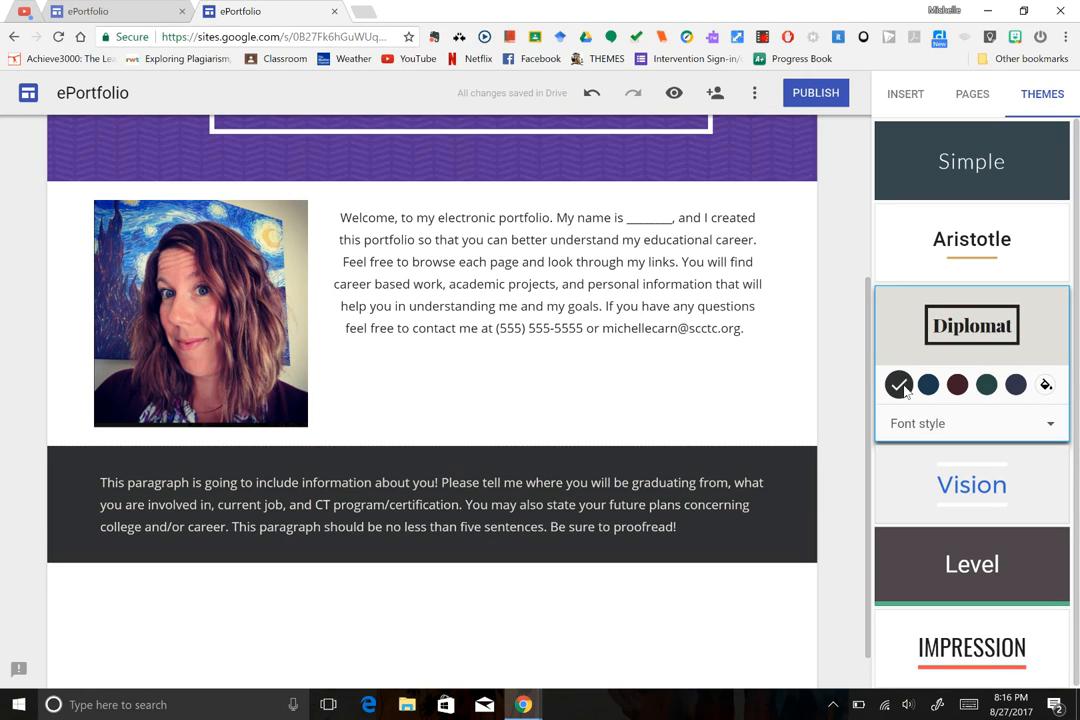
left_click(928, 386)
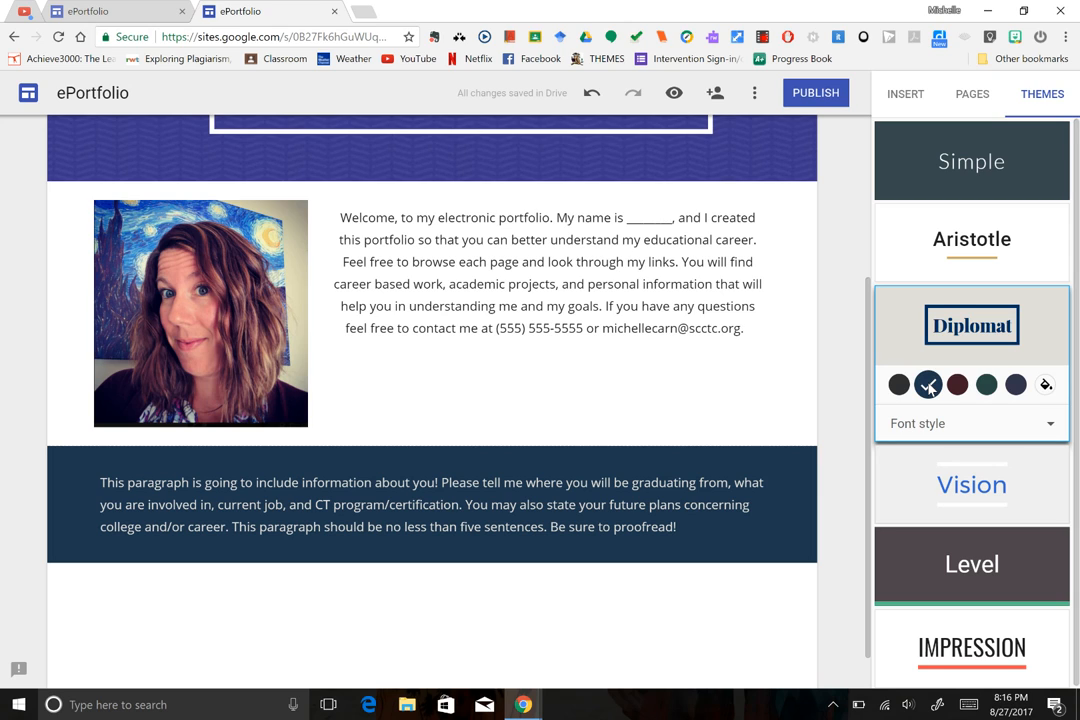
left_click(1014, 386)
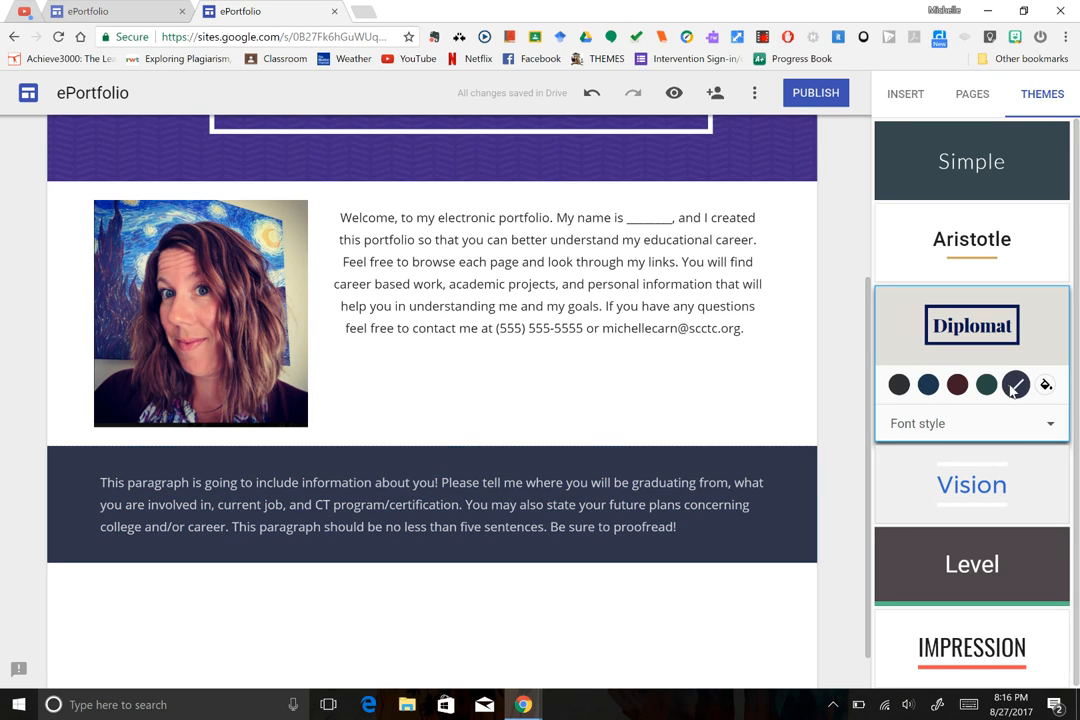
left_click(986, 386)
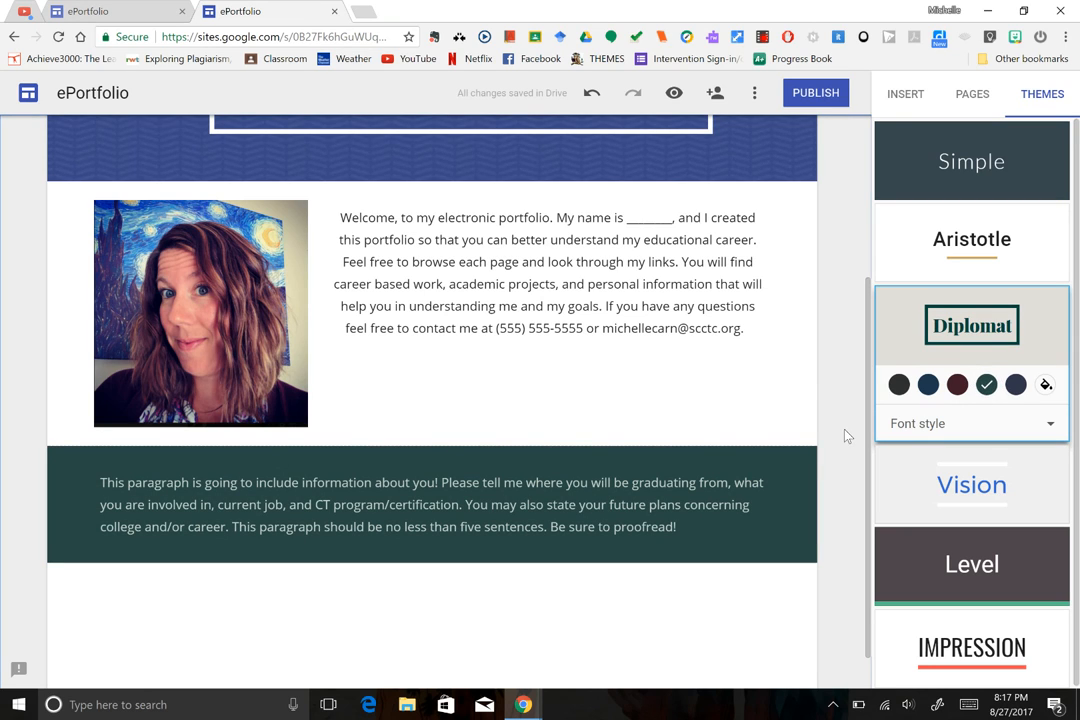
left_click(905, 108)
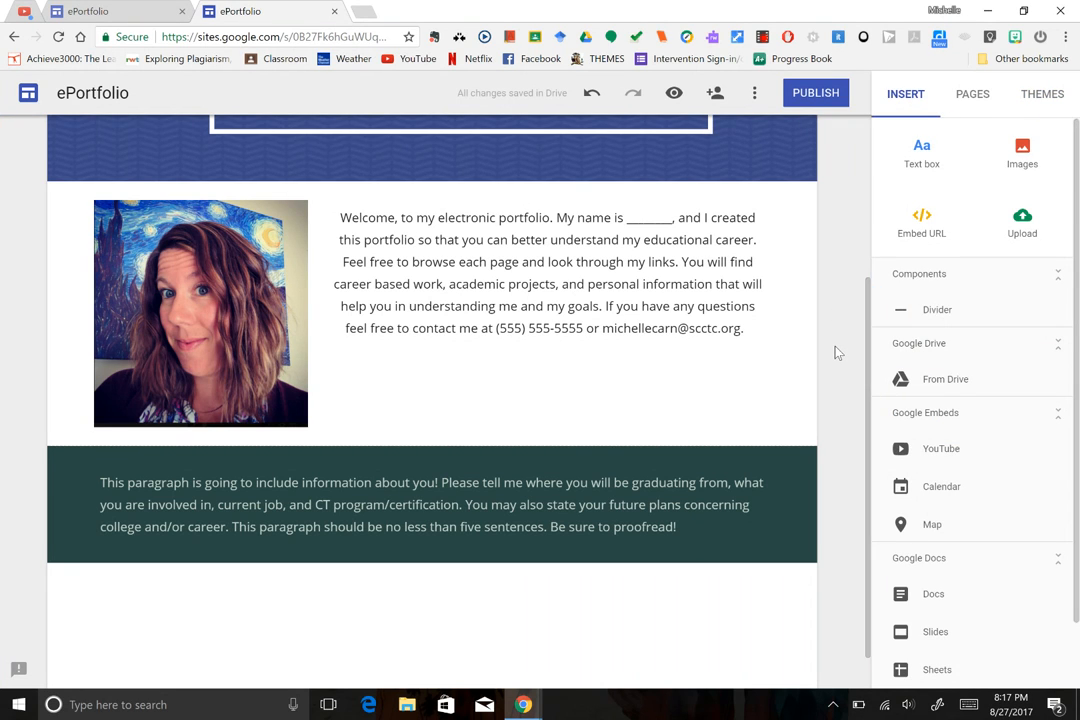
Search for 'pencils' images from the Insert Images dialog.
scroll(869, 388, "down", 1)
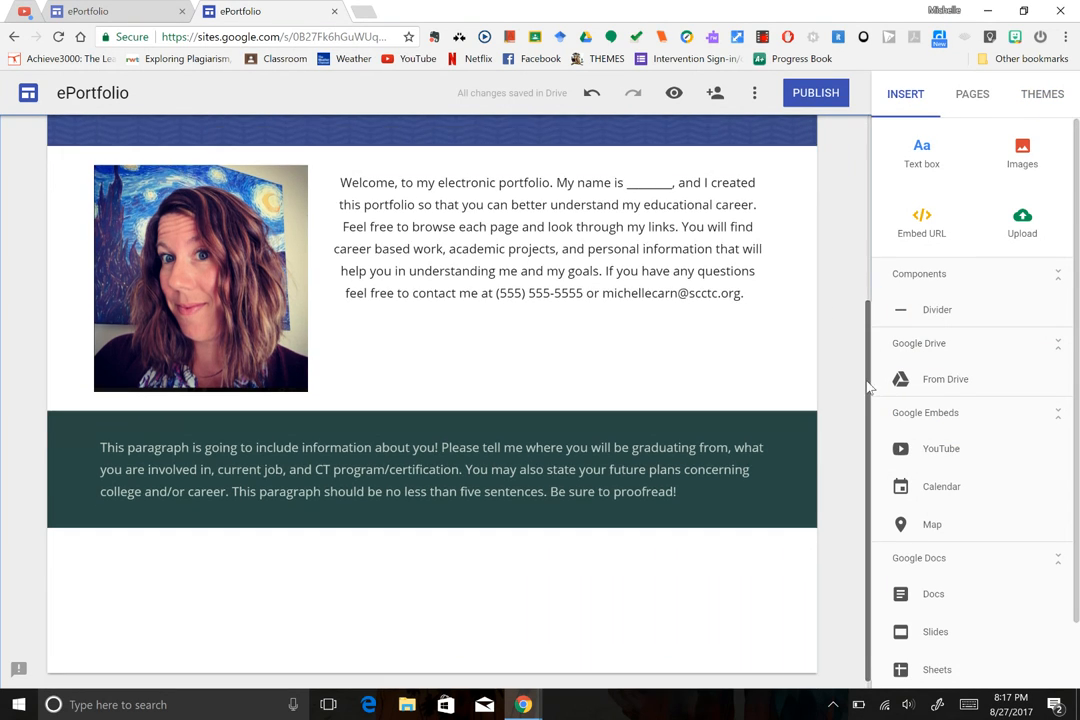
left_click(1022, 150)
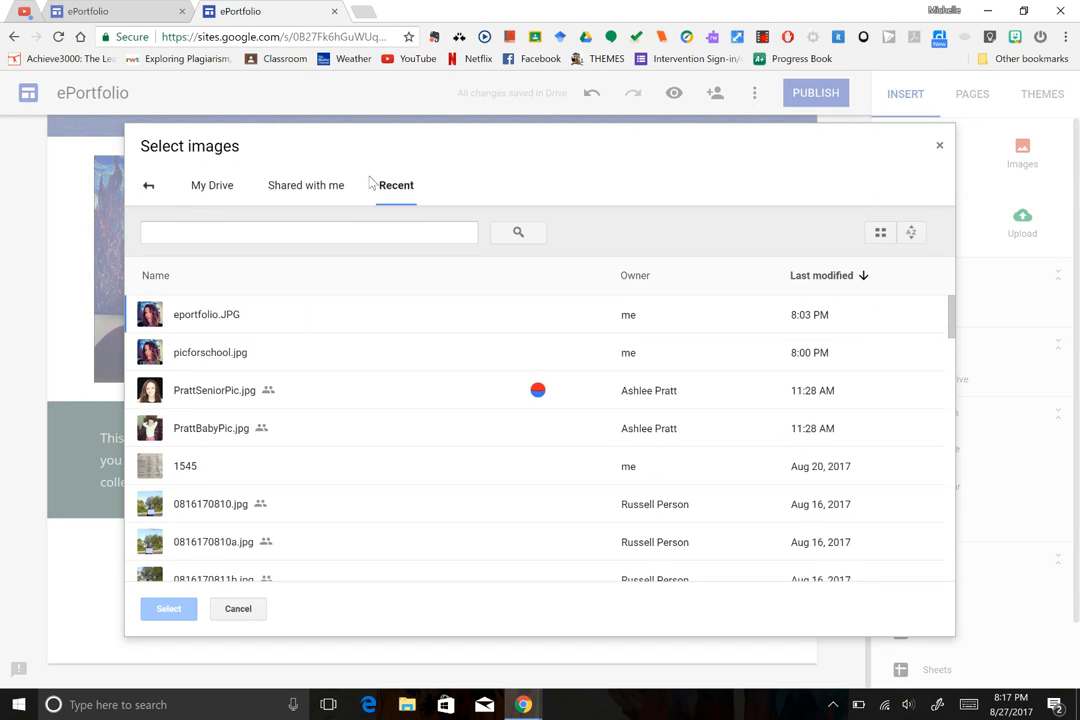
left_click(149, 185)
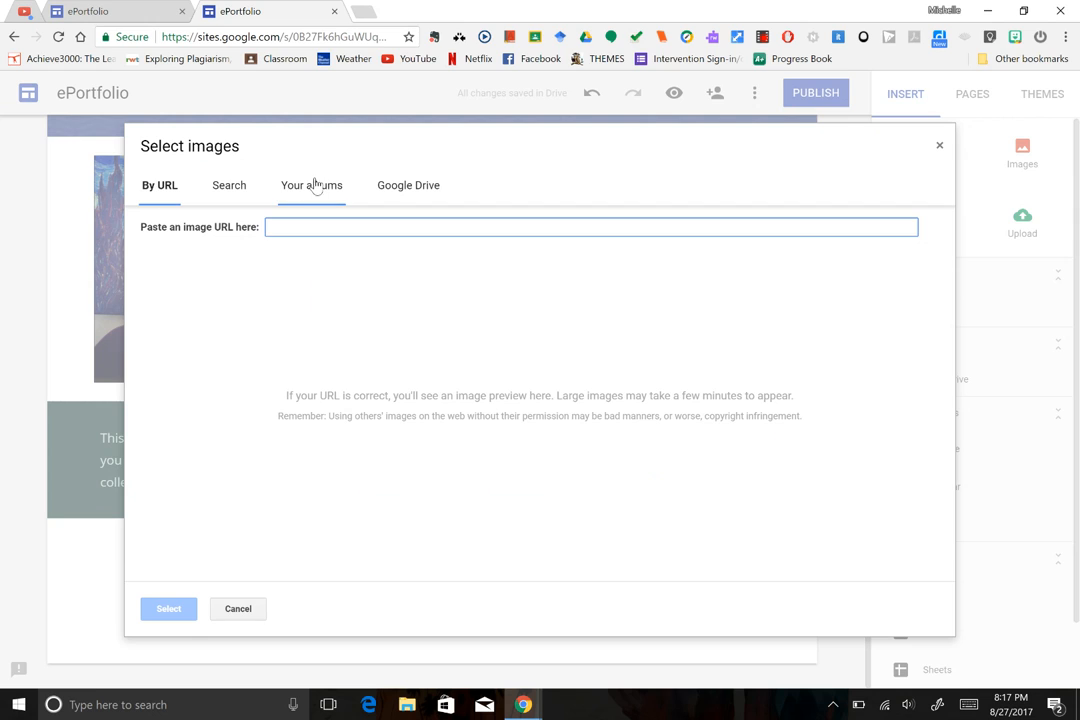
left_click(227, 190)
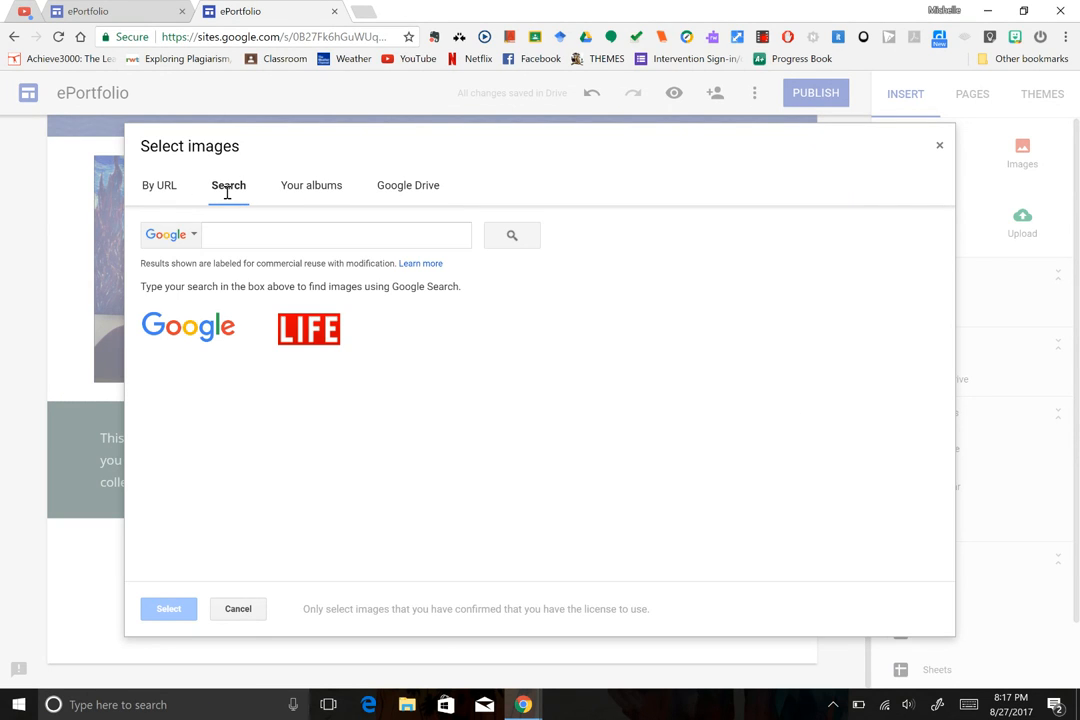
left_click(272, 234)
type("pen")
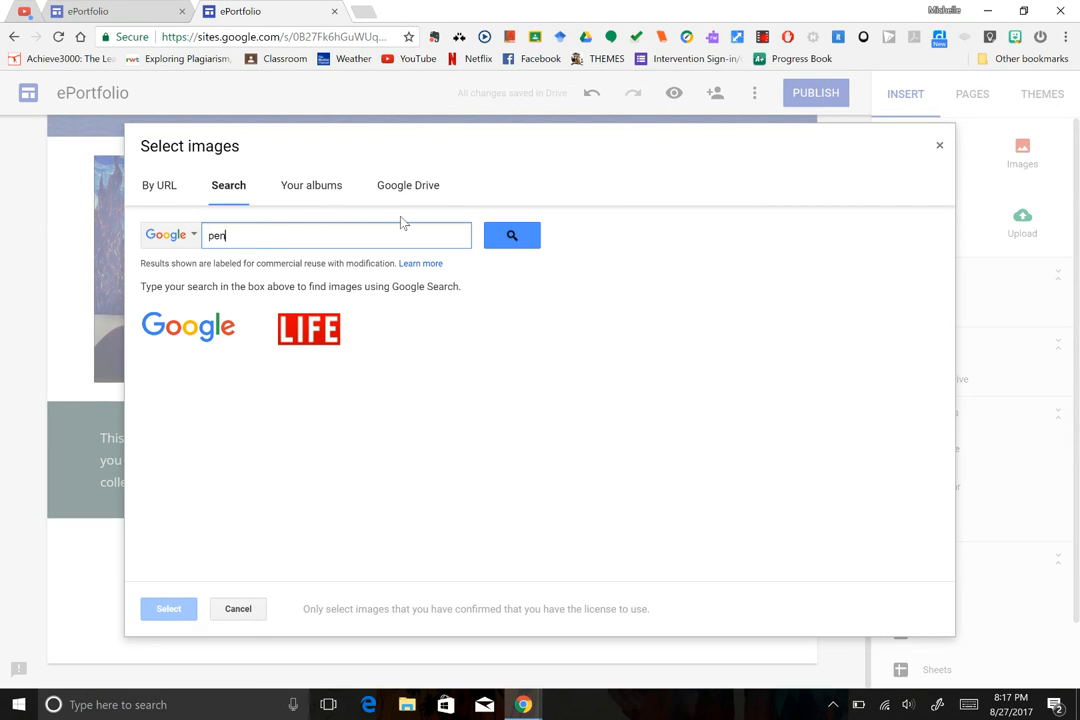
type("cils")
key("Return")
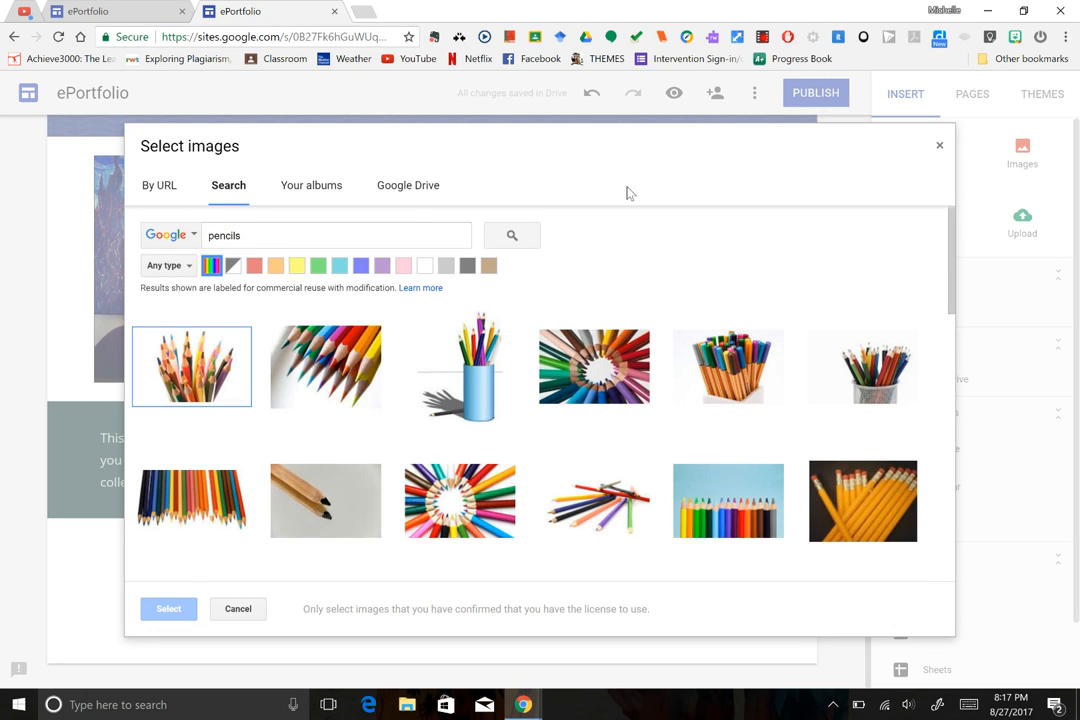
Insert the colourful pencils photo on blue background, then enlarge and centre it.
left_click(732, 503)
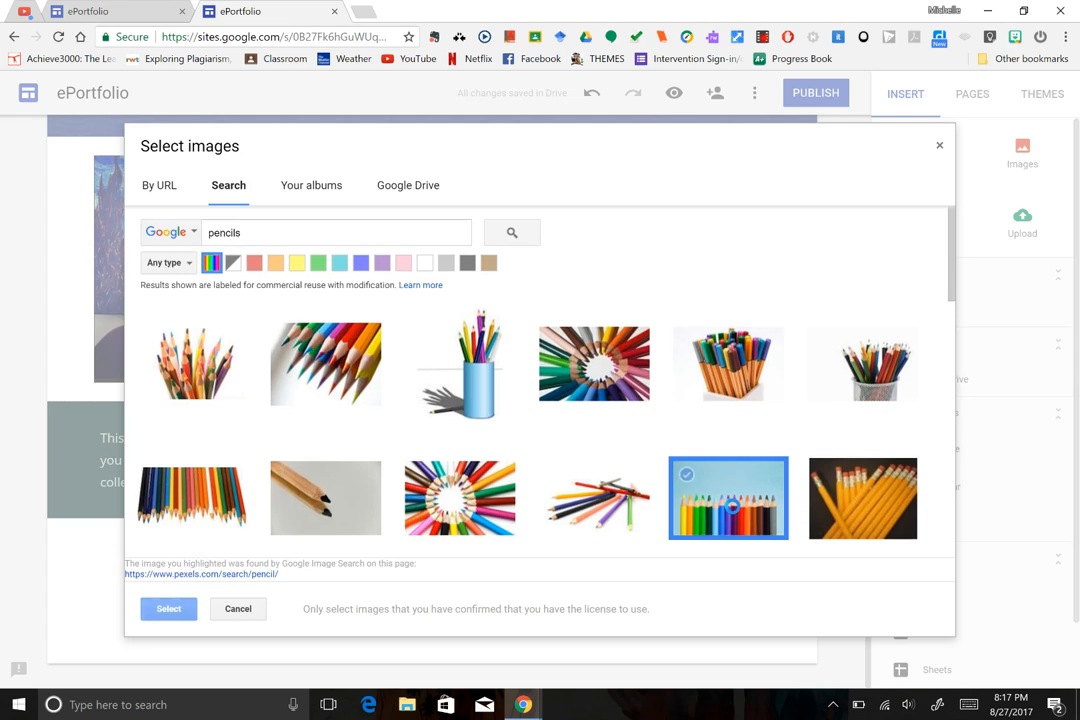
left_click(732, 503)
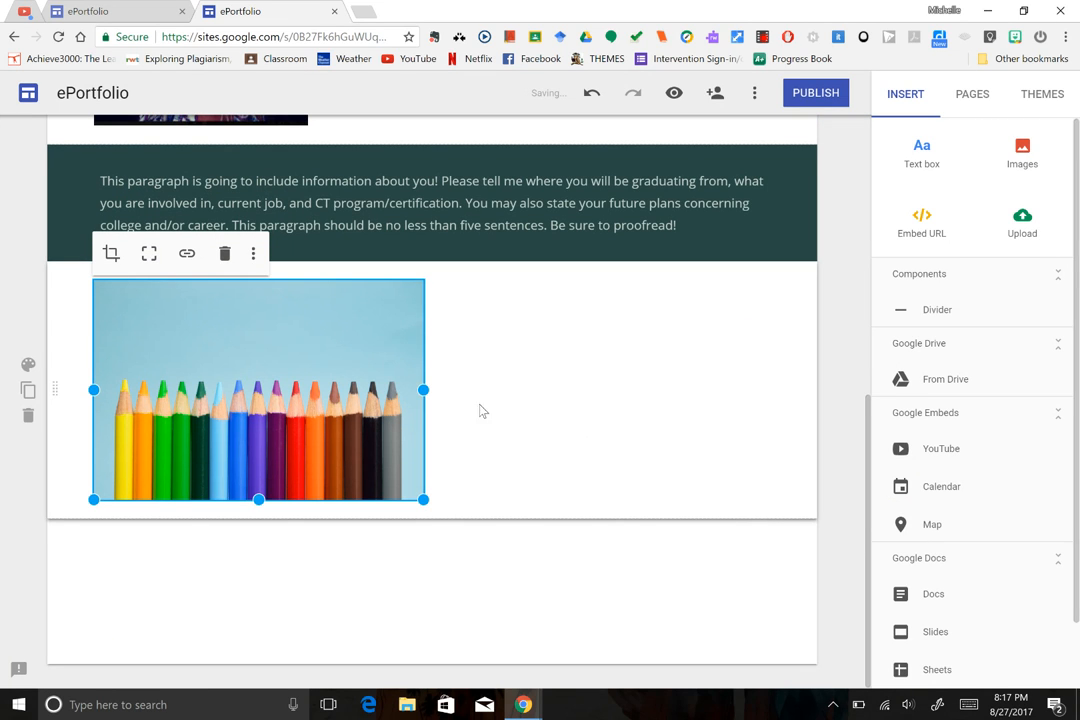
mouse_move(424, 390)
left_mouse_down()
mouse_move(633, 375)
mouse_move(660, 383)
mouse_move(598, 453)
mouse_move(624, 511)
mouse_move(631, 497)
left_mouse_up()
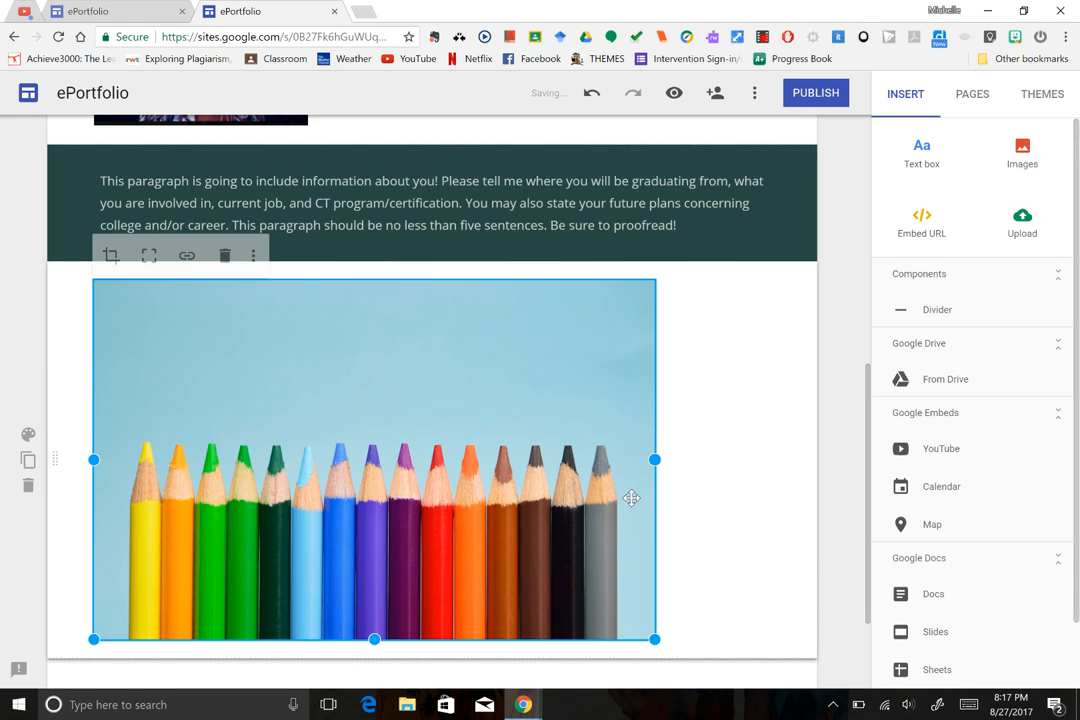
mouse_move(475, 399)
left_mouse_down()
mouse_move(535, 400)
mouse_move(506, 410)
mouse_move(470, 402)
left_mouse_up()
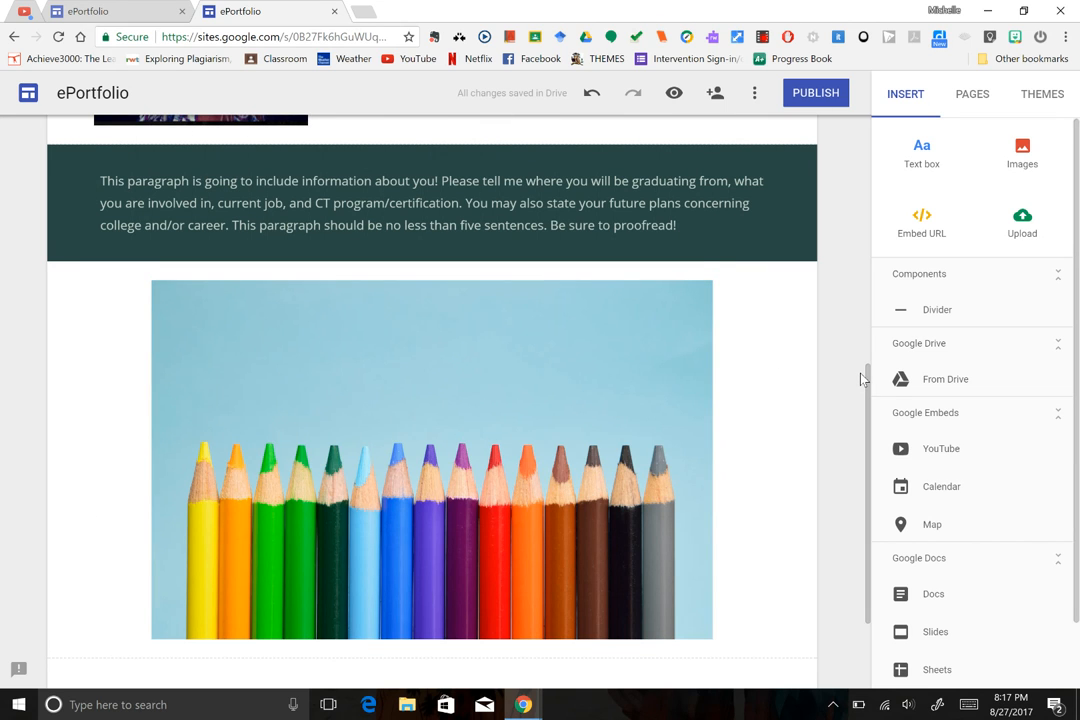
scroll(858, 369, "up", 4)
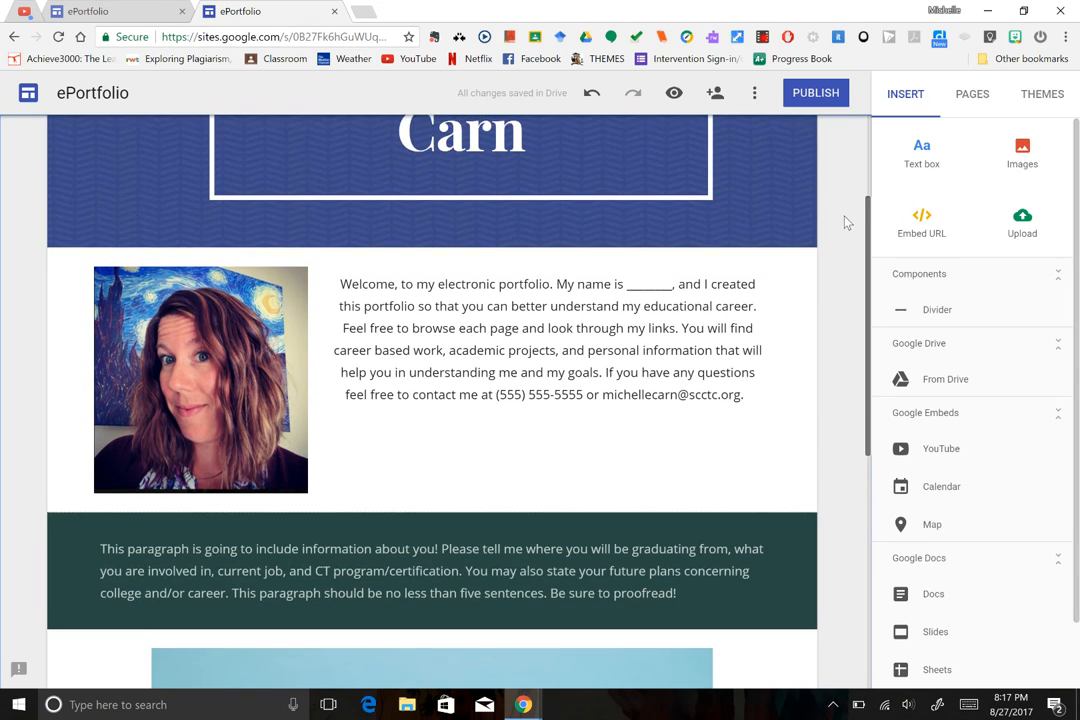
scroll(850, 190, "up", 3)
scroll(855, 138, "down", 8)
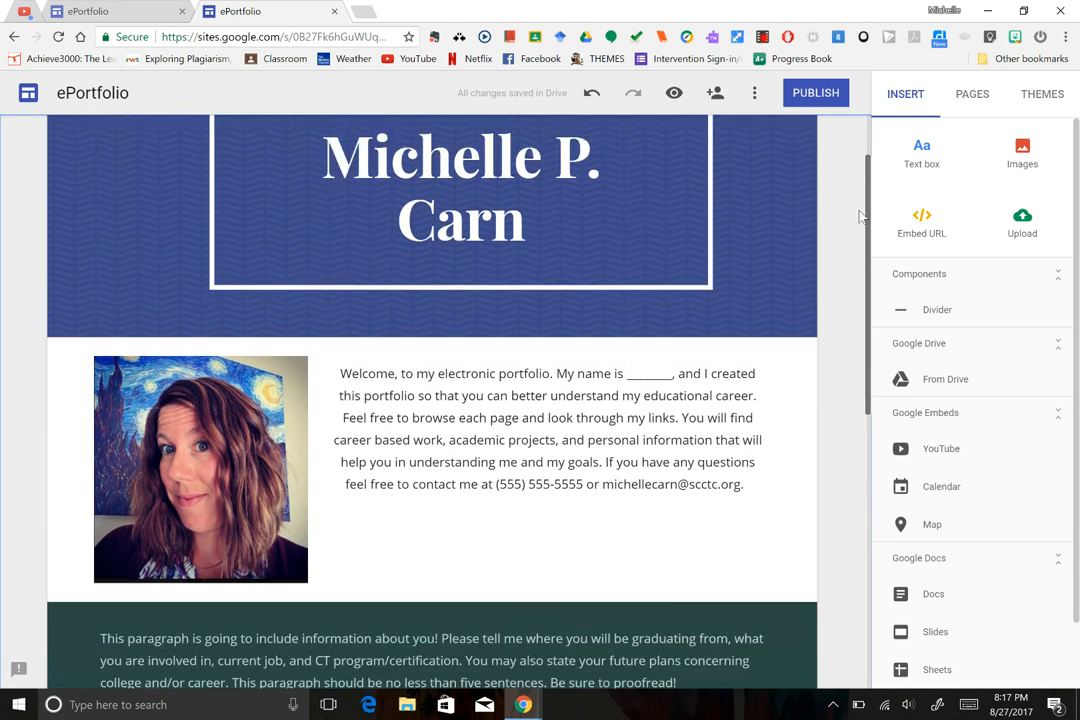
scroll(911, 443, "up", 5)
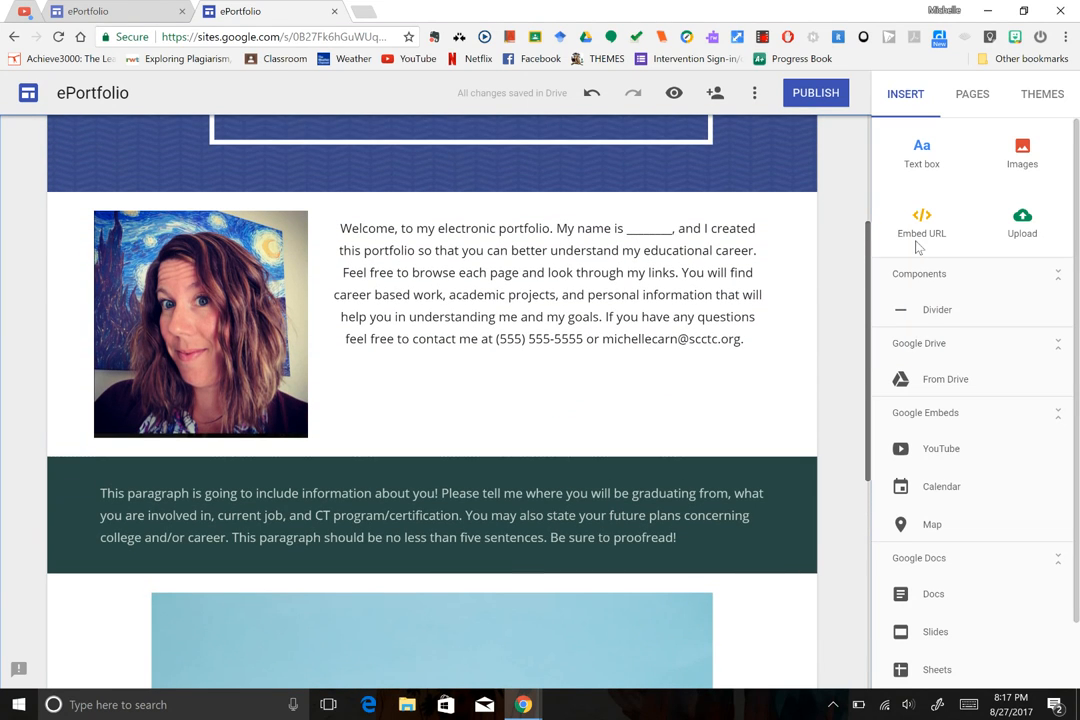
scroll(918, 248, "up", 1)
scroll(832, 205, "up", 2)
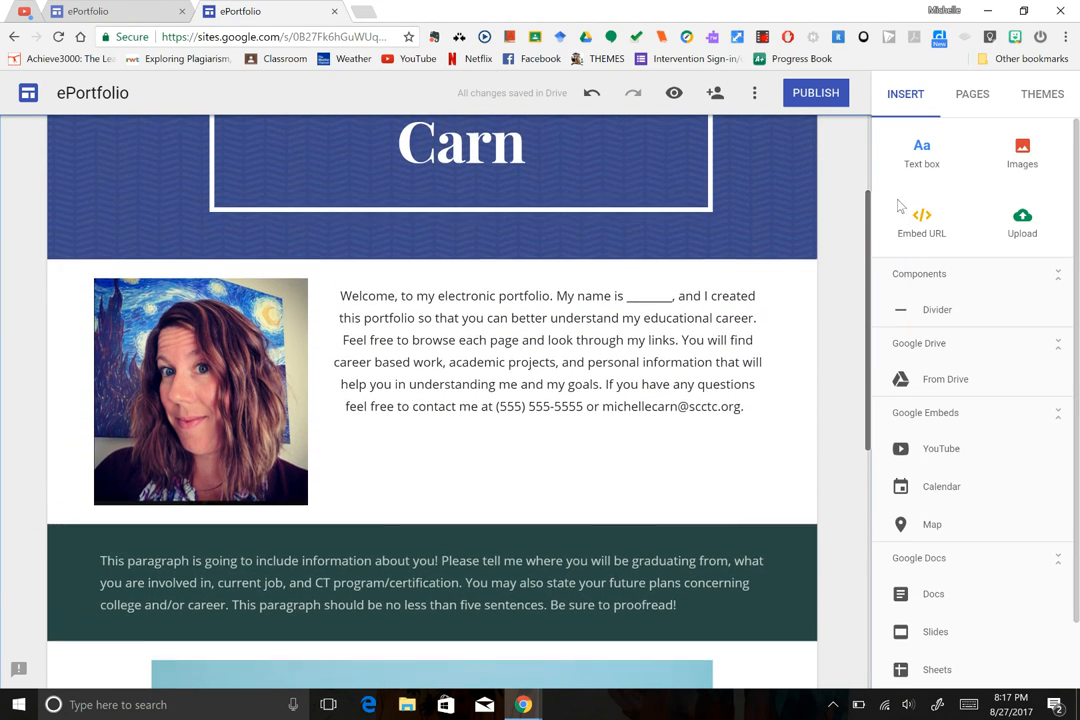
scroll(869, 200, "down", 3)
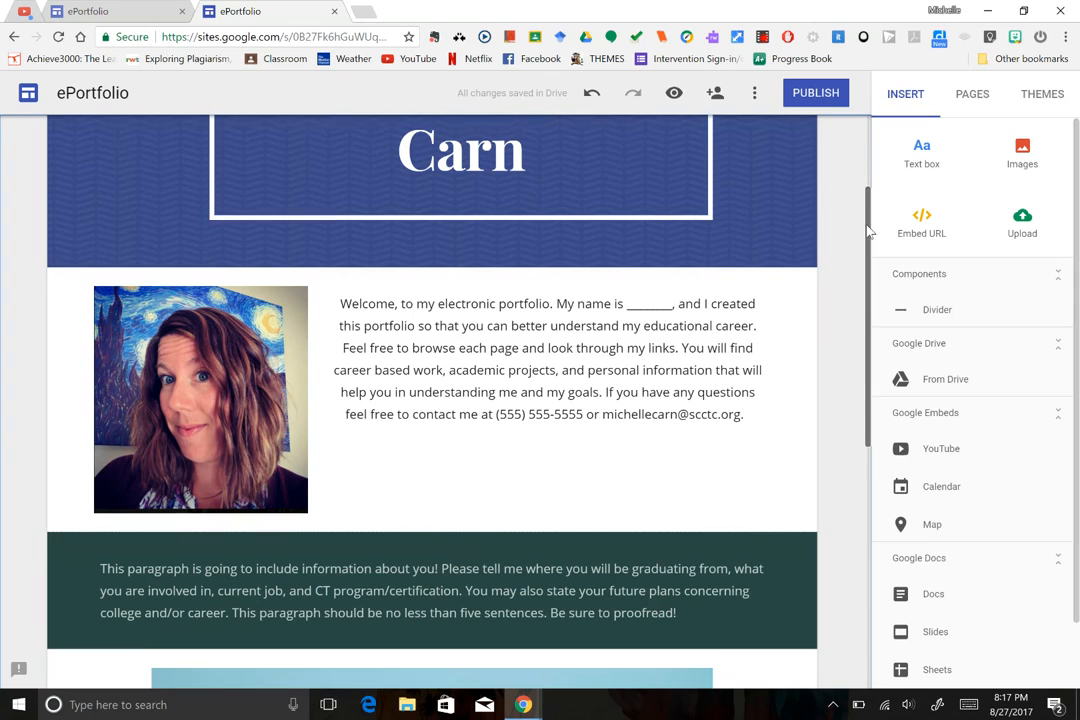
scroll(863, 172, "up", 3)
scroll(863, 172, "up", 3)
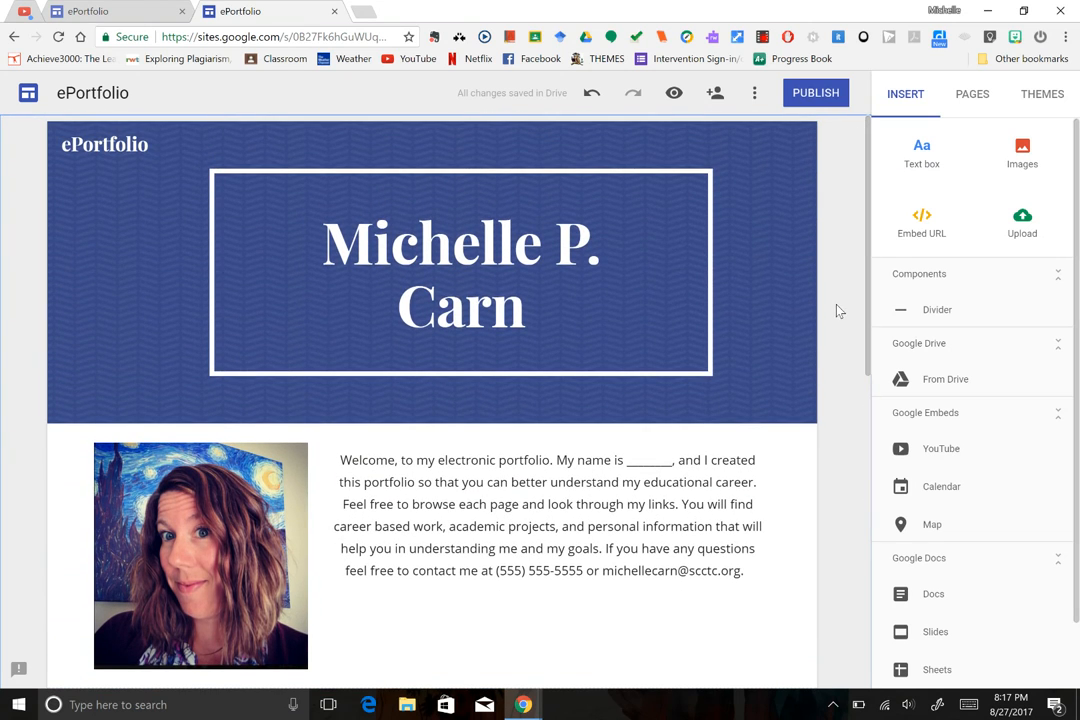
Publish the site at the address 'eportfoliolastname' and view the live site.
left_click(812, 93)
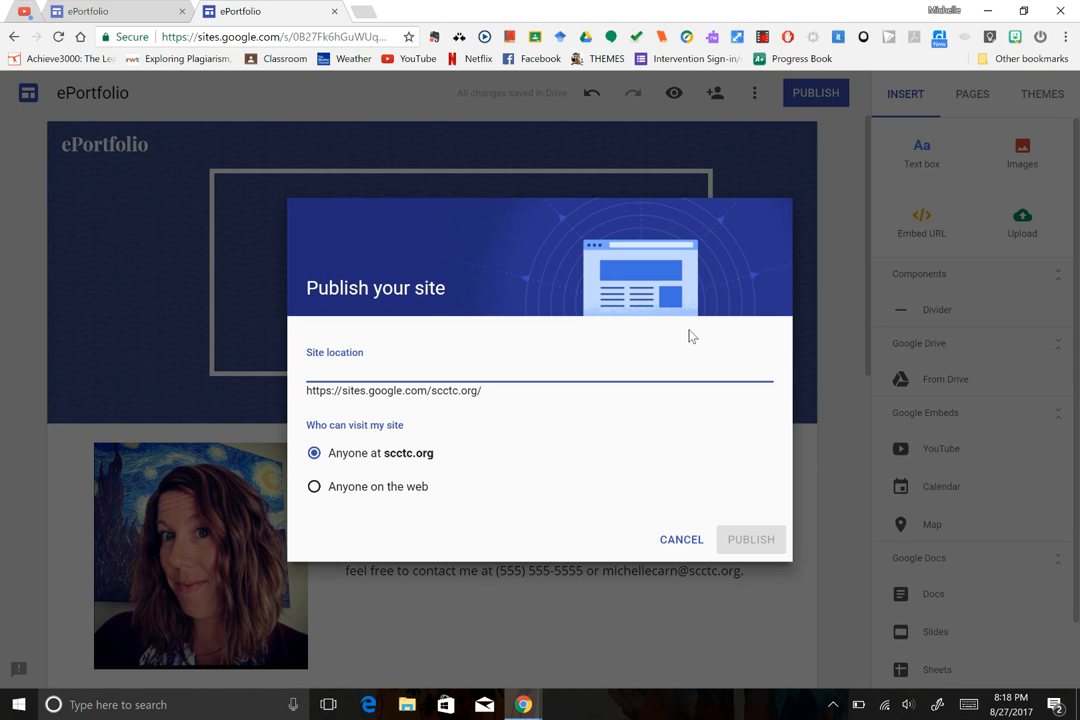
type("eport")
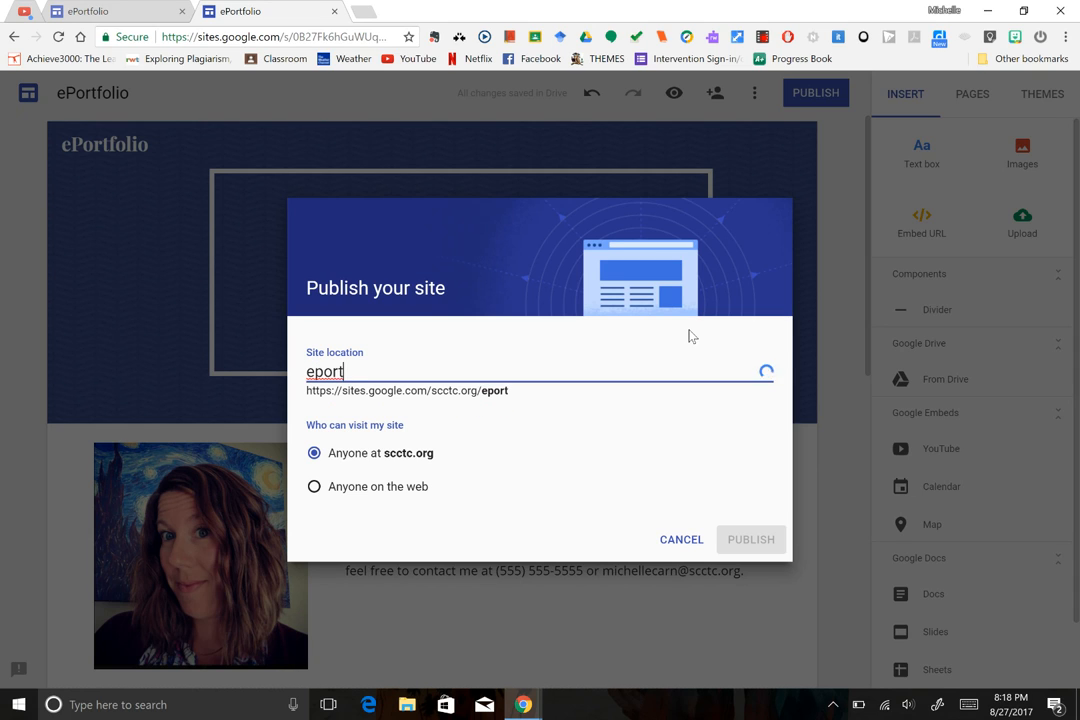
type("folio")
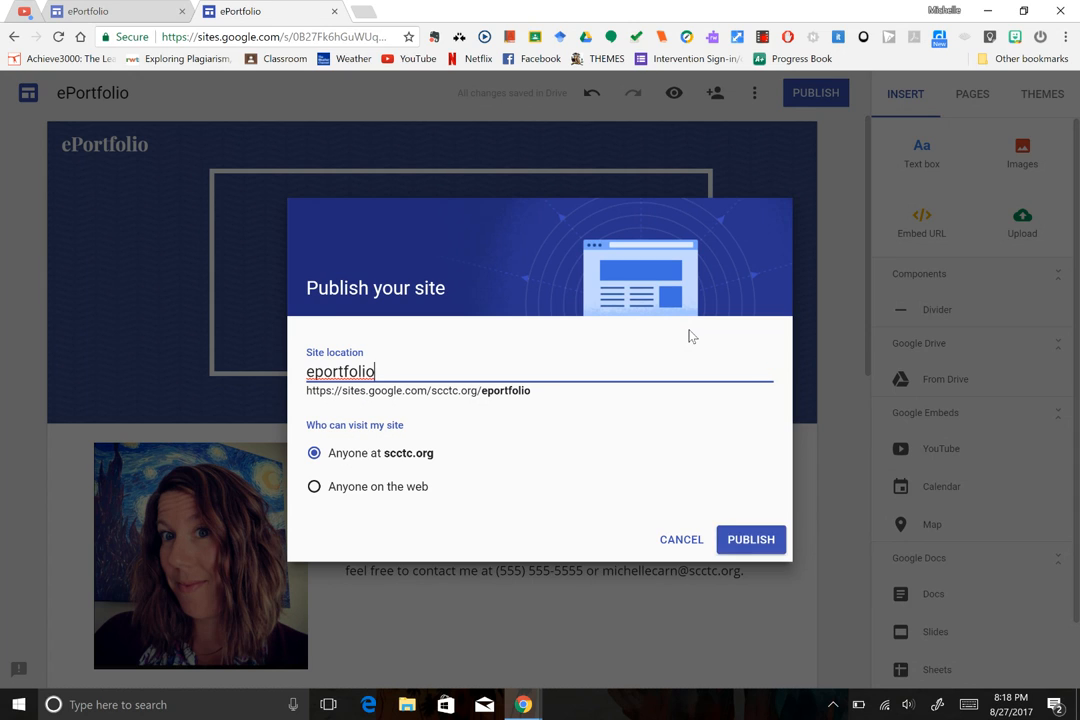
type("lastnight")
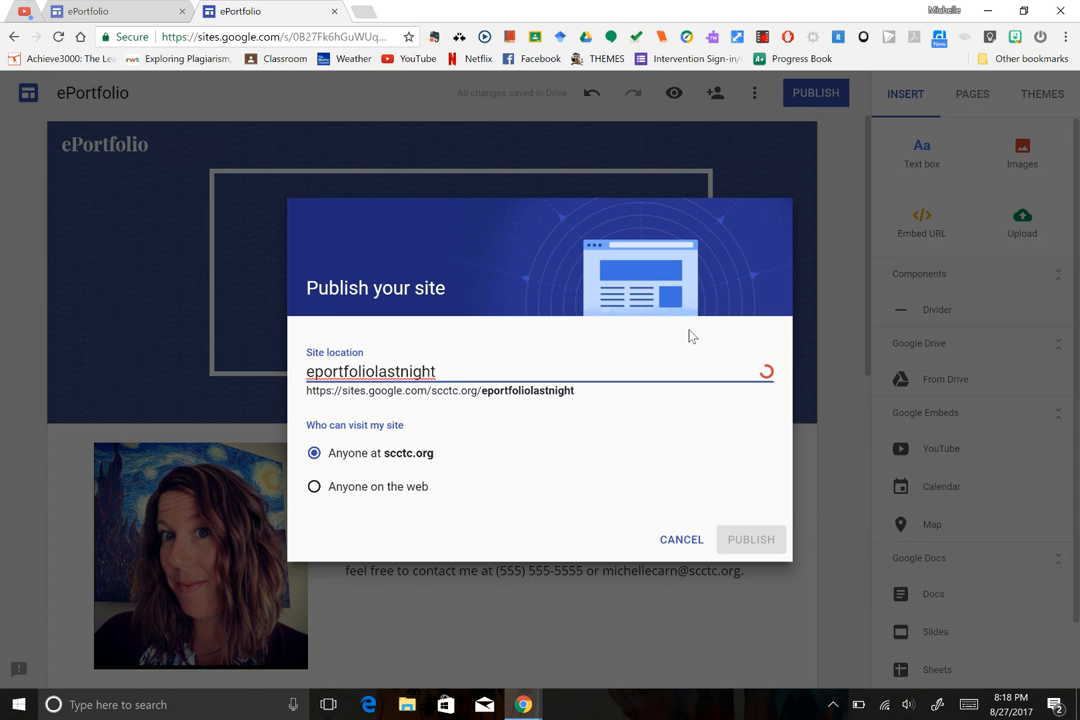
key("BackSpace")
key("BackSpace")
key("BackSpace")
key("BackSpace")
type("ame")
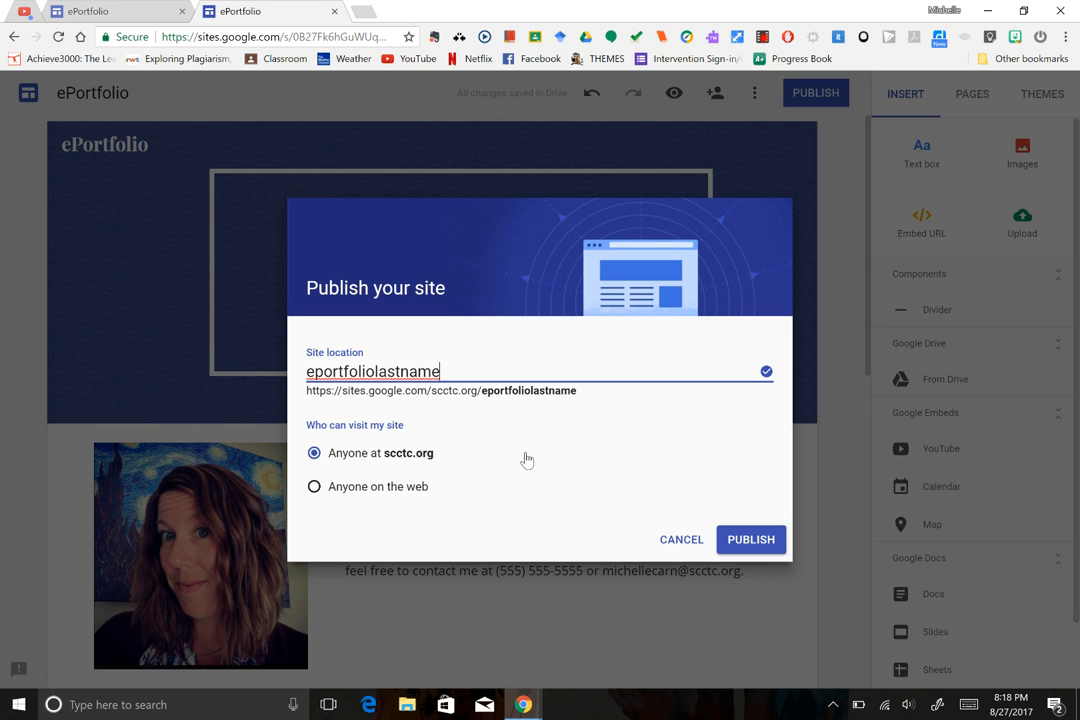
left_click(750, 540)
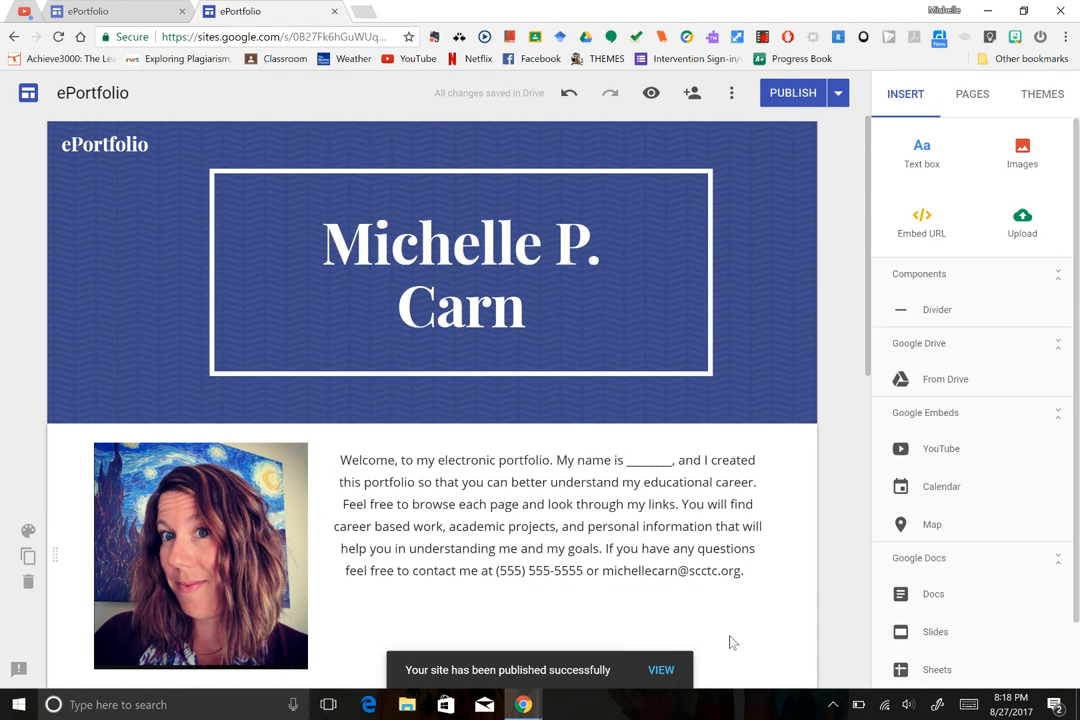
left_click(661, 670)
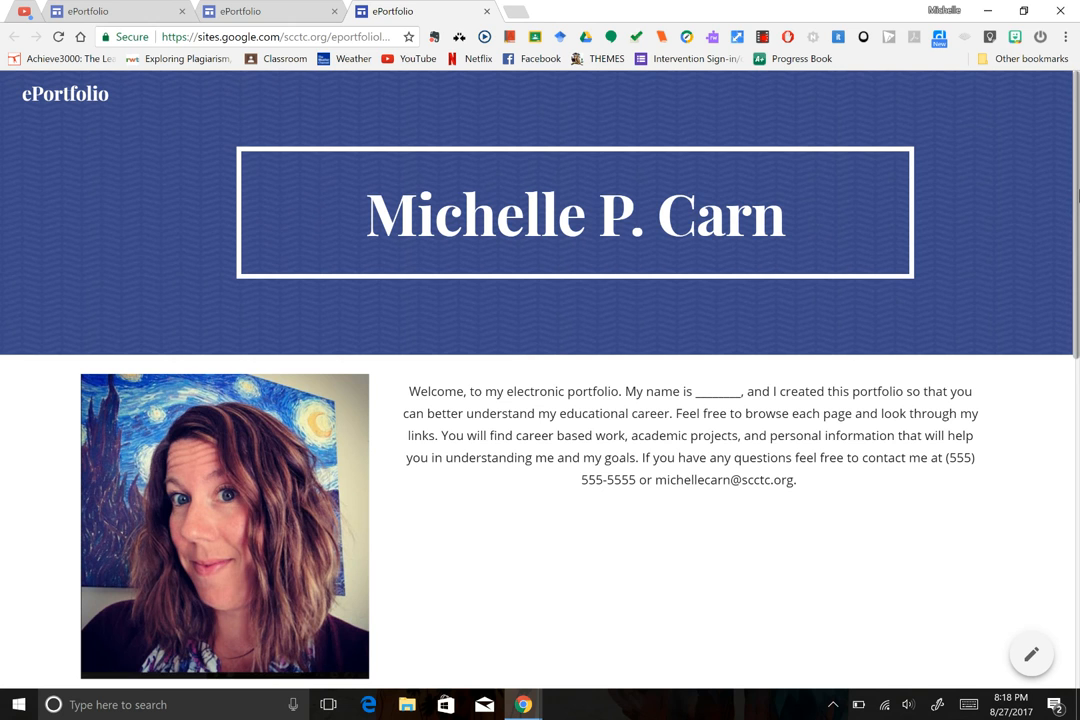
Scroll down through the live ePortfolio to check the portrait, welcome text and about-you band.
scroll(540, 380, "down", 2)
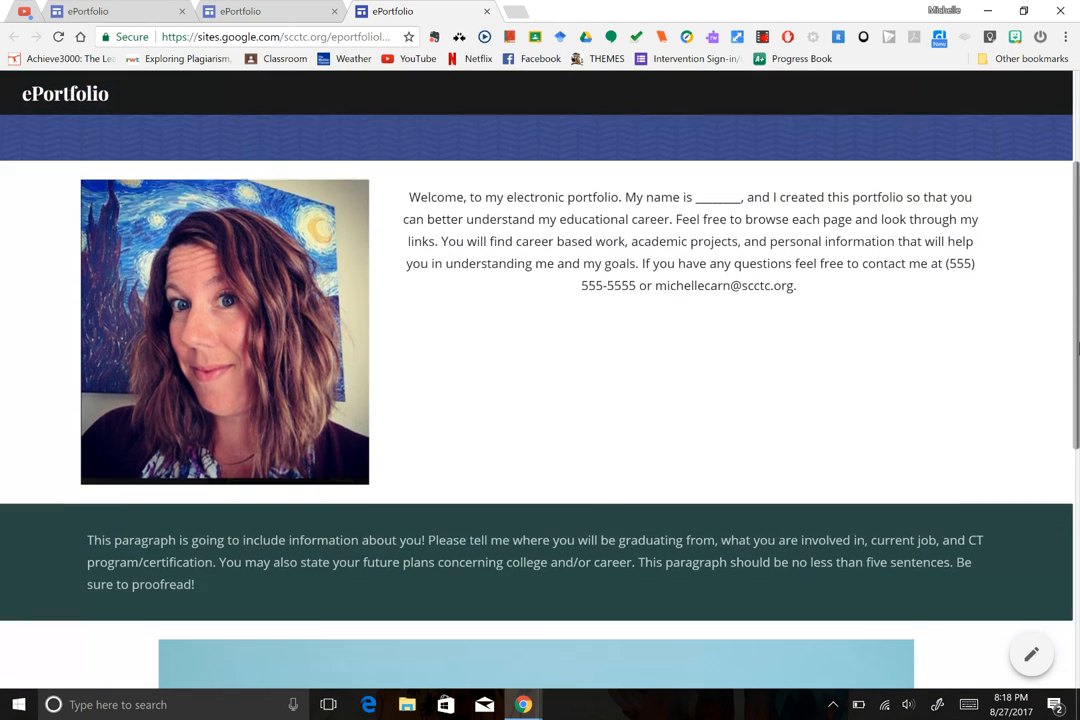
left_click_drag(1078, 348, 1078, 152)
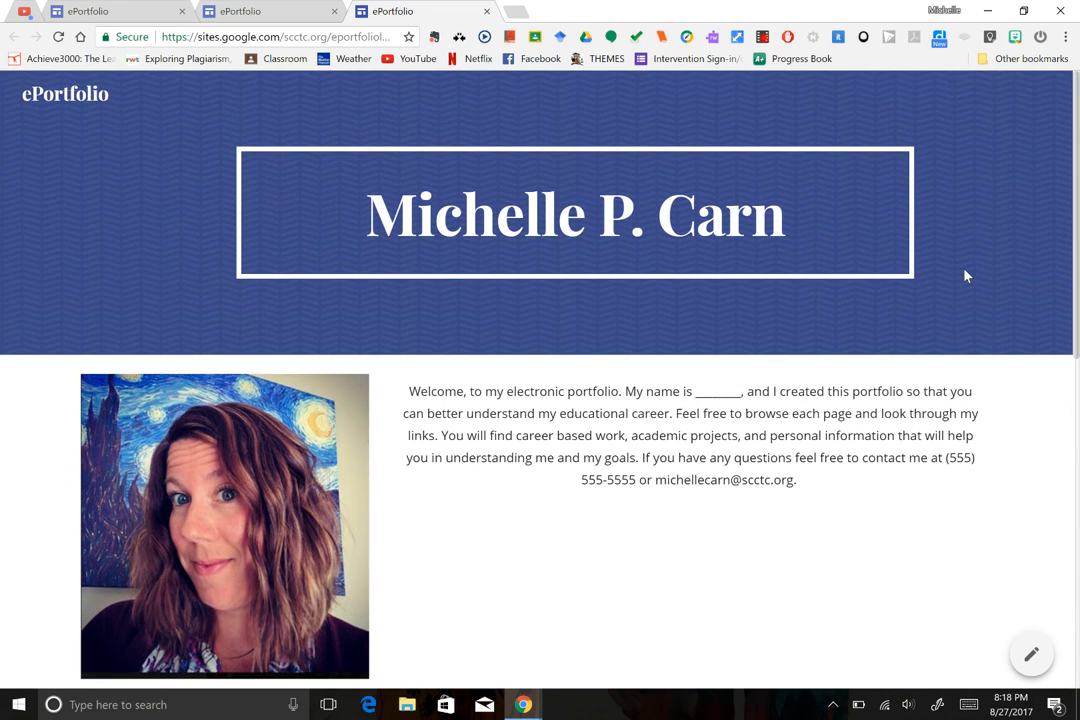
Return to the ePortfolio in the Google Sites editor.
left_click(275, 14)
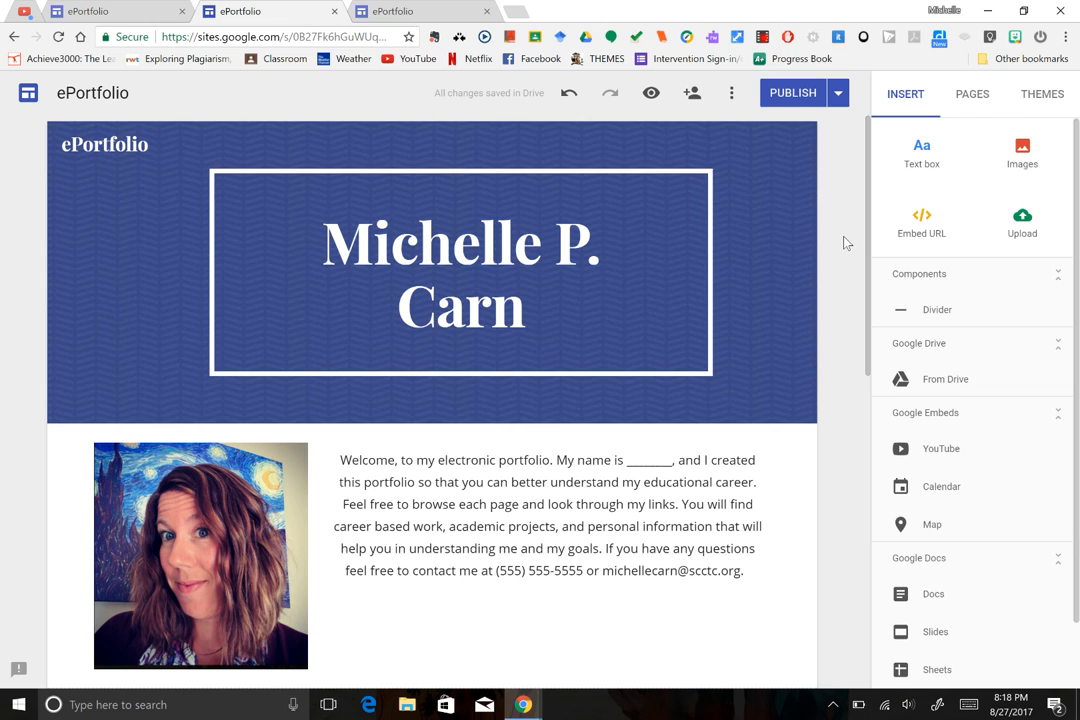
left_click(762, 38)
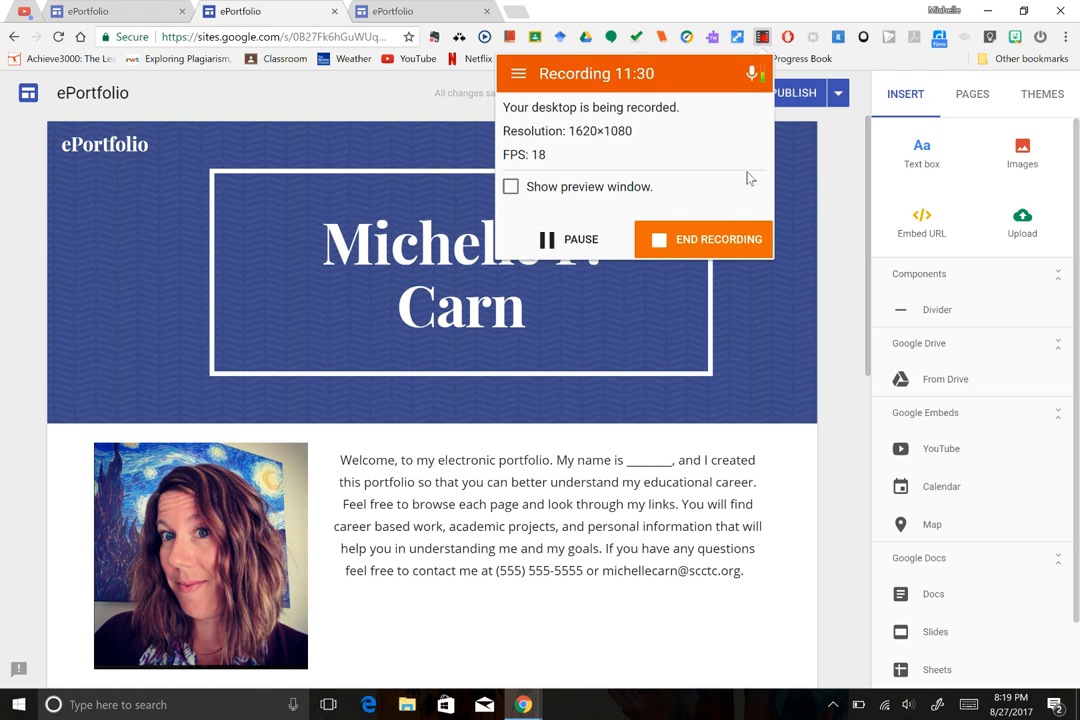